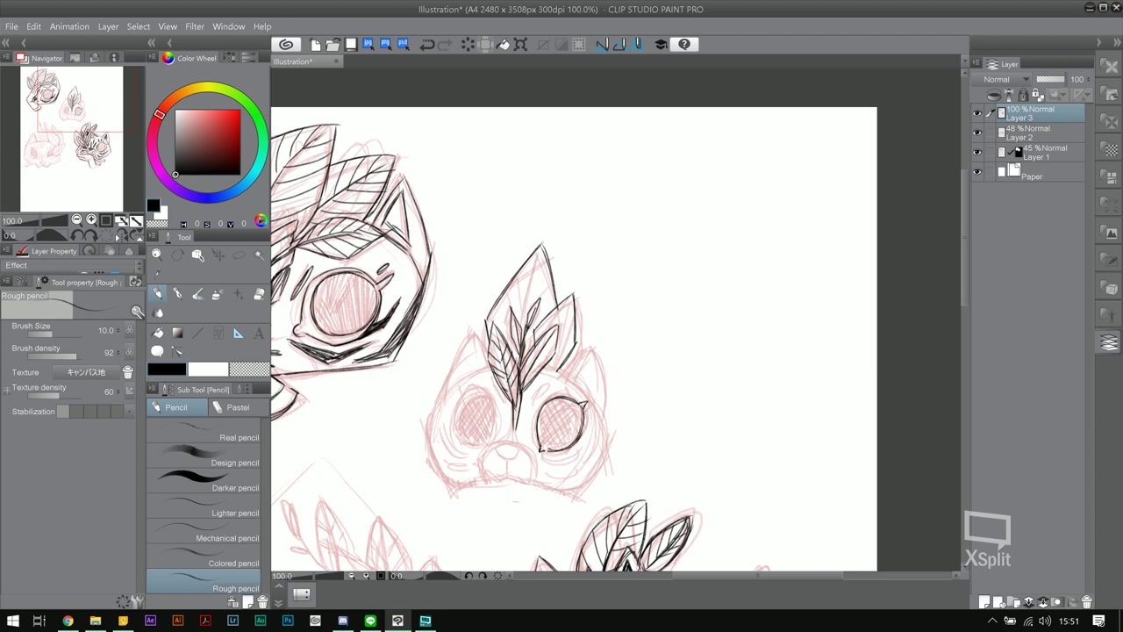
Sketch the small leaf-crowned mask's head outline, ears, eyes, muzzle and cheek markings over the red rough with the Rough pencil
{"action": "left_click_drag", "start_coordinate": [608, 428], "coordinate": [575, 493]}
{"action": "mouse_move", "coordinate": [642, 471]}
{"action": "left_mouse_down"}
{"action": "mouse_move", "coordinate": [647, 431]}
{"action": "mouse_move", "coordinate": [639, 484]}
{"action": "left_mouse_up"}
{"action": "left_click_drag", "start_coordinate": [562, 387], "coordinate": [601, 428]}
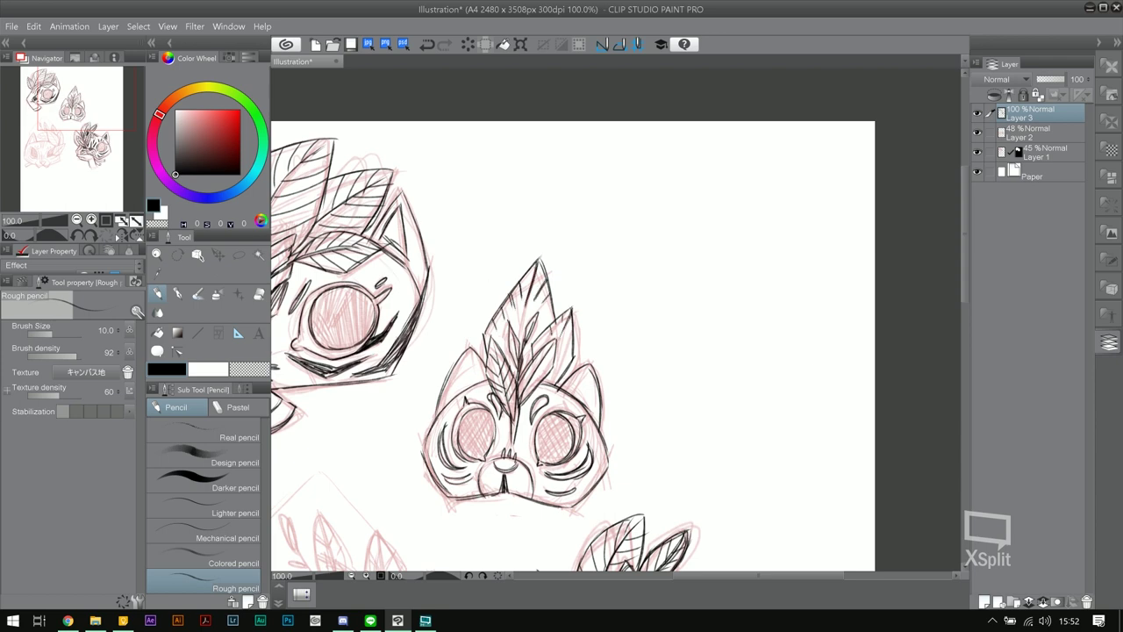
{"action": "left_click_drag", "start_coordinate": [572, 365], "coordinate": [560, 358]}
{"action": "left_click_drag", "start_coordinate": [591, 359], "coordinate": [622, 337]}
{"action": "scroll", "coordinate": [594, 202], "scroll_direction": "down", "scroll_amount": 3}
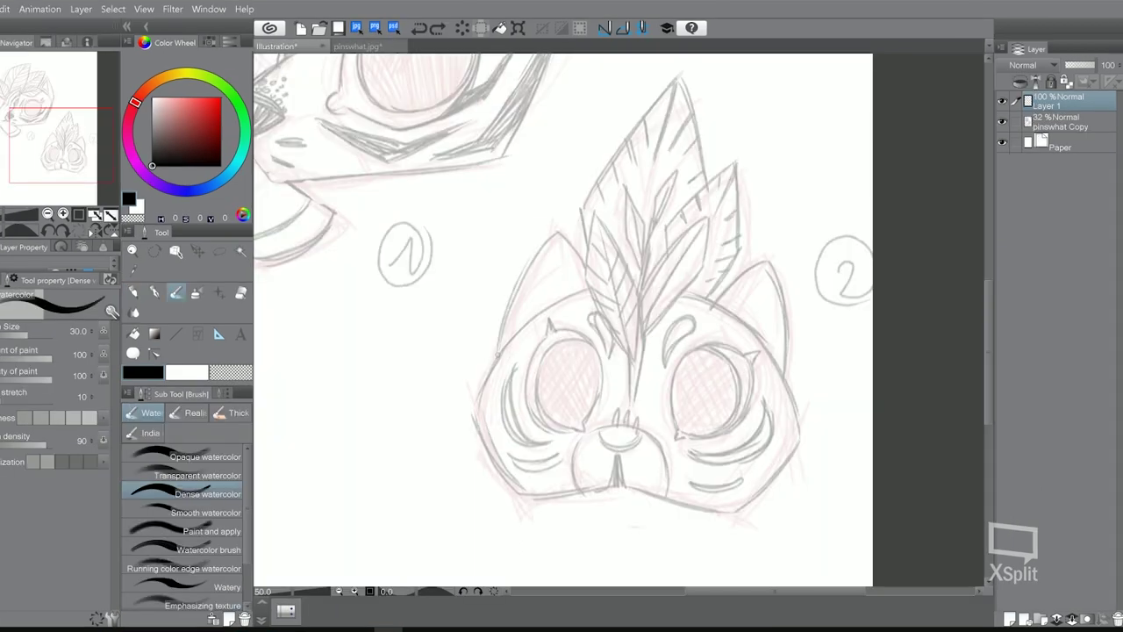
Ink the mask's left ear and the left side of the head outline on Layer 1 with the Dense watercolor brush
{"action": "mouse_move", "coordinate": [557, 240]}
{"action": "left_mouse_down"}
{"action": "mouse_move", "coordinate": [502, 355]}
{"action": "mouse_move", "coordinate": [569, 244]}
{"action": "mouse_move", "coordinate": [586, 264]}
{"action": "left_mouse_up"}
{"action": "key", "text": "ctrl+z"}
{"action": "mouse_move", "coordinate": [588, 287]}
{"action": "left_mouse_down"}
{"action": "mouse_move", "coordinate": [477, 399]}
{"action": "mouse_move", "coordinate": [474, 415]}
{"action": "mouse_move", "coordinate": [504, 472]}
{"action": "left_mouse_up"}
{"action": "key", "text": "ctrl+z"}
{"action": "key", "text": "ctrl+z"}
{"action": "mouse_move", "coordinate": [473, 416]}
{"action": "left_mouse_down"}
{"action": "mouse_move", "coordinate": [529, 496]}
{"action": "mouse_move", "coordinate": [640, 493]}
{"action": "left_mouse_up"}
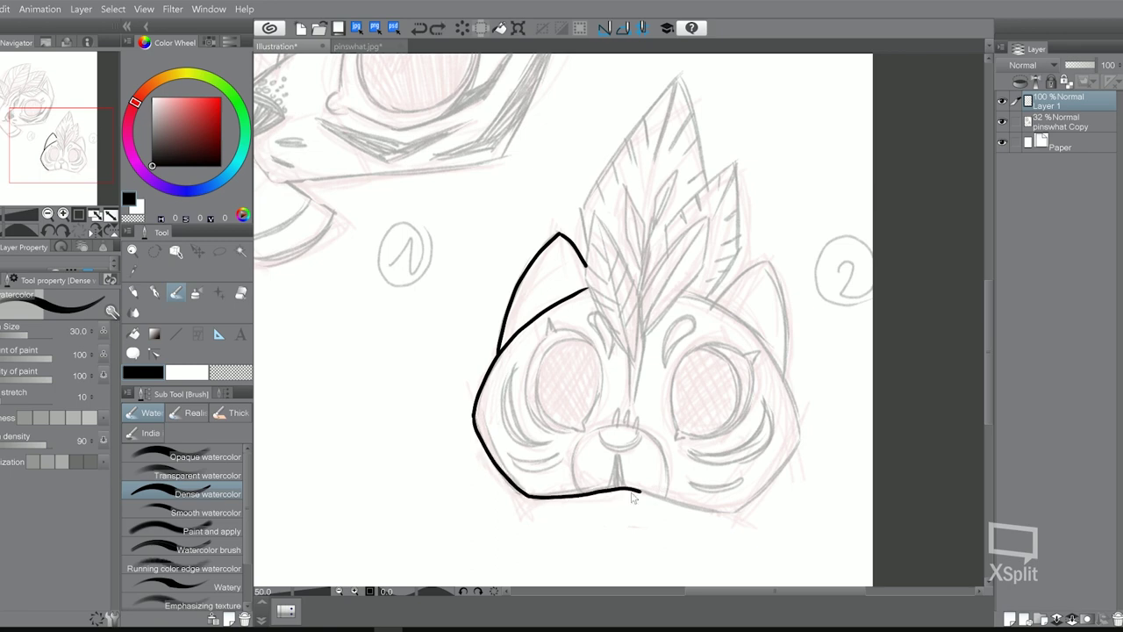
Redo the mask's wavy lower edge as one stroke and ink the curve along the right side of the head
{"action": "key", "text": "ctrl+z"}
{"action": "left_click_drag", "start_coordinate": [529, 496], "coordinate": [742, 510]}
{"action": "key", "text": "ctrl+z"}
{"action": "mouse_move", "coordinate": [682, 290]}
{"action": "left_mouse_down"}
{"action": "mouse_move", "coordinate": [766, 339]}
{"action": "mouse_move", "coordinate": [720, 306]}
{"action": "mouse_move", "coordinate": [781, 367]}
{"action": "mouse_move", "coordinate": [802, 438]}
{"action": "mouse_move", "coordinate": [754, 502]}
{"action": "left_mouse_up"}
{"action": "key", "text": "ctrl+z"}
{"action": "left_click_drag", "start_coordinate": [801, 436], "coordinate": [739, 511]}
{"action": "key", "text": "ctrl+z"}
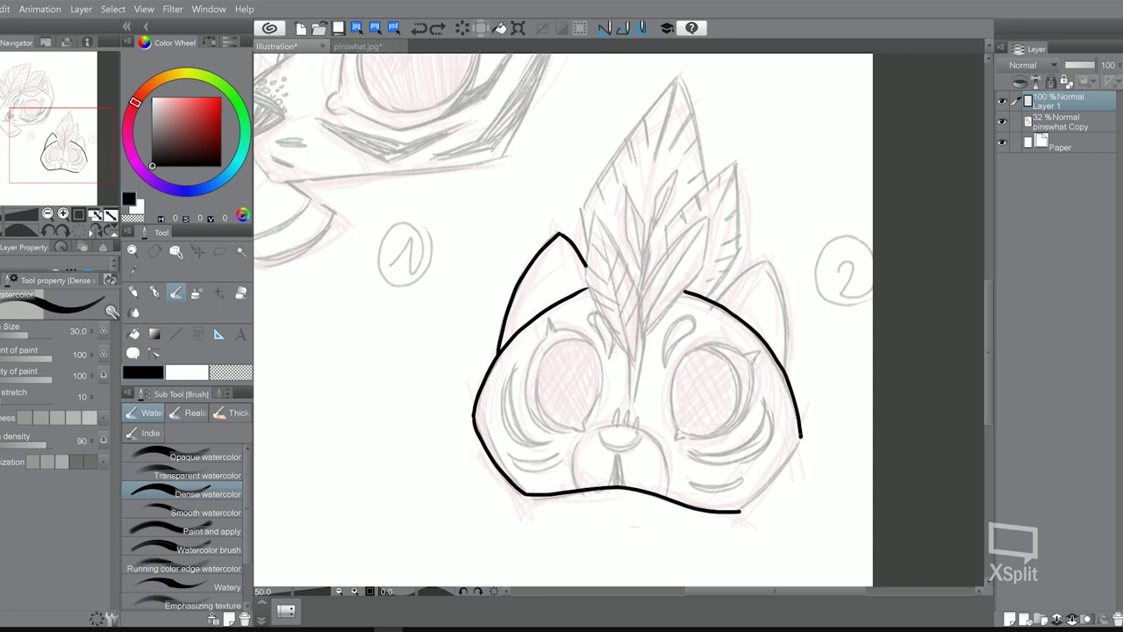
Close the head outline at the lower right cheek and ink the right ear
{"action": "left_click_drag", "start_coordinate": [801, 436], "coordinate": [737, 510]}
{"action": "key", "text": "e"}
{"action": "key", "text": "b"}
{"action": "key", "text": "ctrl+z"}
{"action": "mouse_move", "coordinate": [710, 303]}
{"action": "left_mouse_down"}
{"action": "mouse_move", "coordinate": [777, 263]}
{"action": "mouse_move", "coordinate": [790, 373]}
{"action": "left_mouse_up"}
Ink the left eye with its pointed corners and fill its thick outer rim in black
{"action": "mouse_move", "coordinate": [550, 340]}
{"action": "left_mouse_down"}
{"action": "mouse_move", "coordinate": [548, 427]}
{"action": "mouse_move", "coordinate": [584, 431]}
{"action": "mouse_move", "coordinate": [556, 331]}
{"action": "mouse_move", "coordinate": [599, 402]}
{"action": "left_mouse_up"}
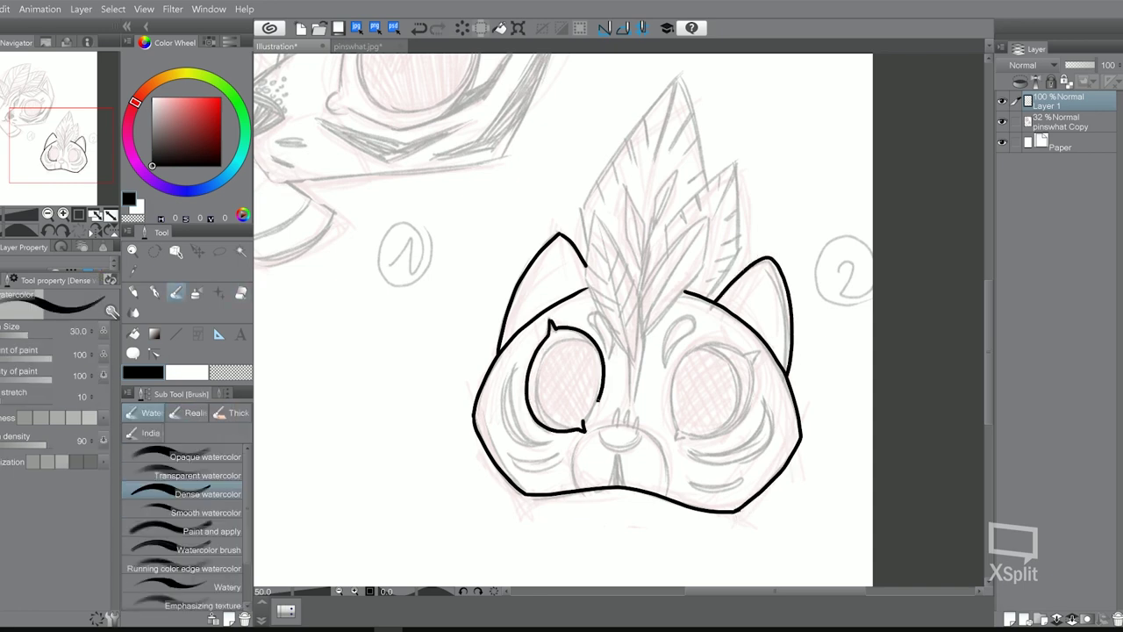
{"action": "mouse_move", "coordinate": [580, 338]}
{"action": "left_mouse_down"}
{"action": "mouse_move", "coordinate": [574, 429]}
{"action": "mouse_move", "coordinate": [537, 375]}
{"action": "left_mouse_up"}
{"action": "key", "text": "ctrl+z"}
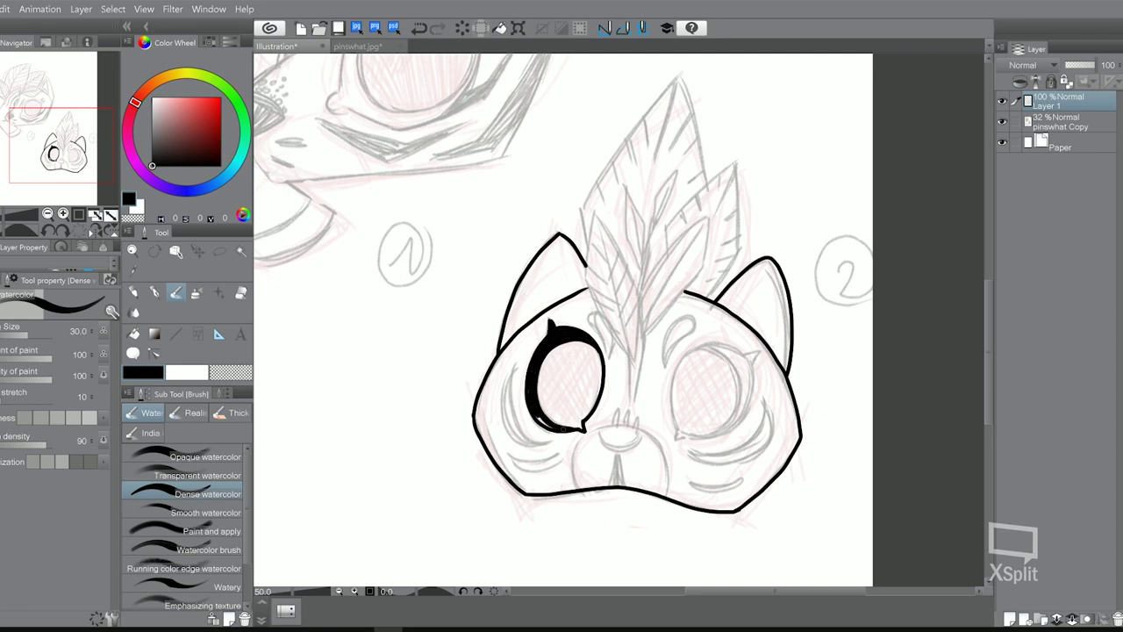
Ink the right eye with its pointed corners, inner contour and solid black outer rim
{"action": "mouse_move", "coordinate": [676, 432]}
{"action": "left_mouse_down"}
{"action": "mouse_move", "coordinate": [760, 350]}
{"action": "mouse_move", "coordinate": [761, 397]}
{"action": "left_mouse_up"}
{"action": "key", "text": "ctrl+z"}
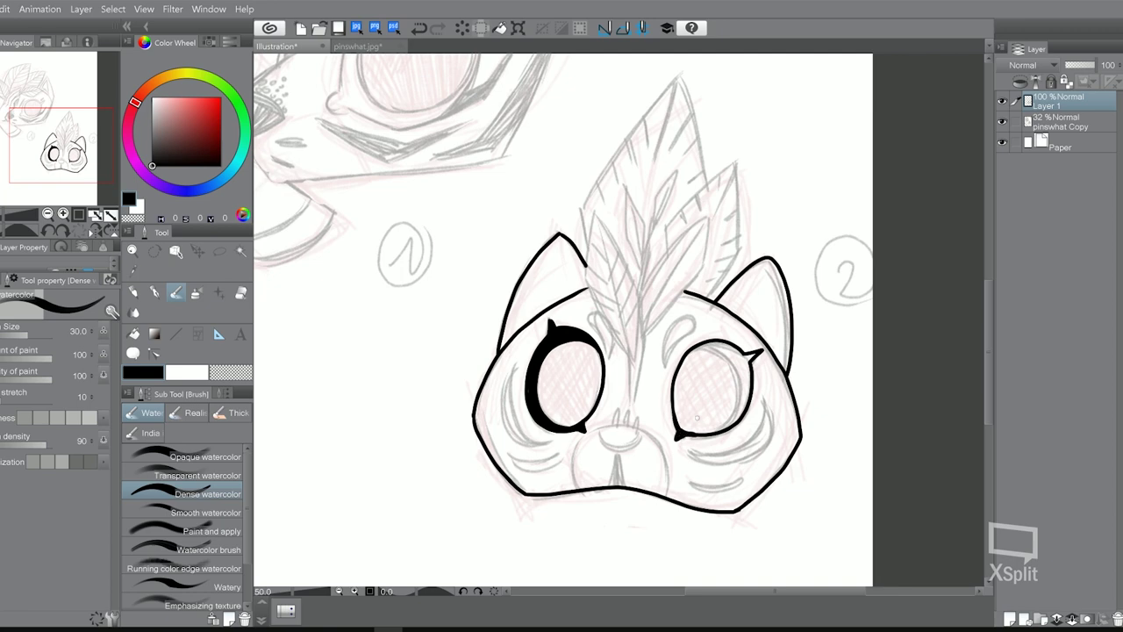
{"action": "left_click_drag", "start_coordinate": [703, 344], "coordinate": [720, 428]}
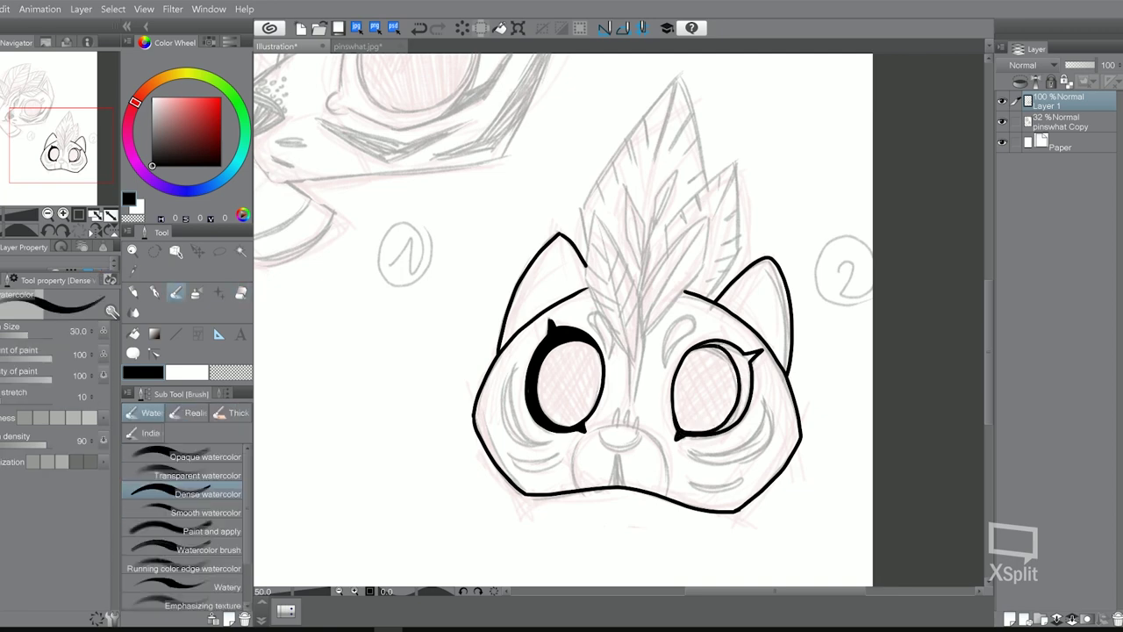
{"action": "key", "text": "e"}
{"action": "key", "text": "b"}
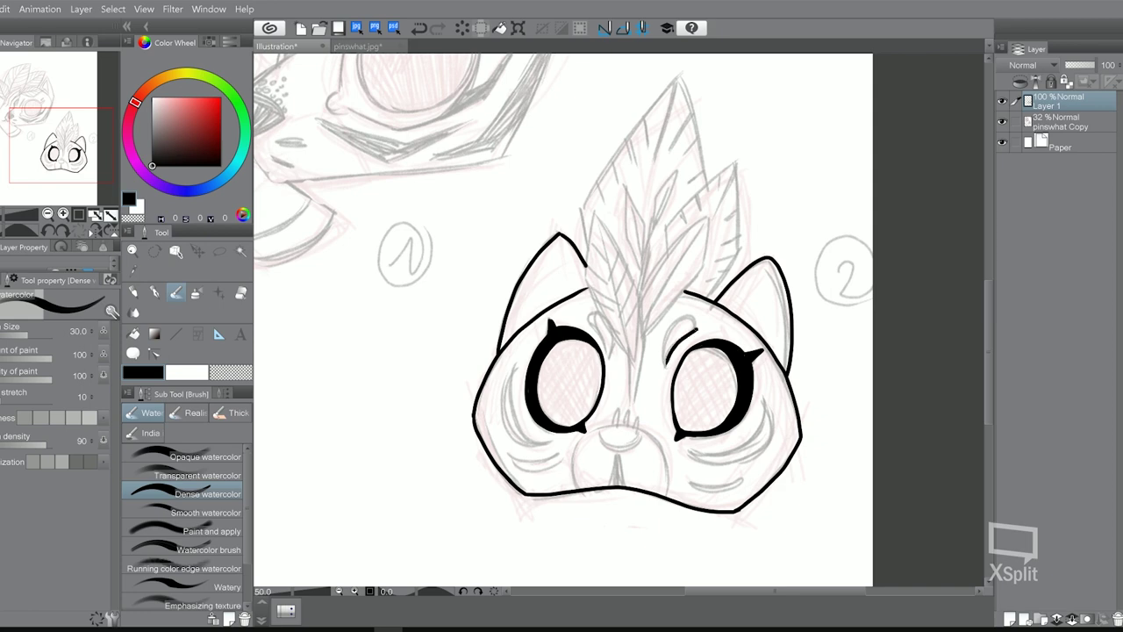
Ink the drop-shaped brow marking and the outlines of the curved stripes on the right cheek
{"action": "mouse_move", "coordinate": [684, 450]}
{"action": "left_mouse_down"}
{"action": "mouse_move", "coordinate": [766, 384]}
{"action": "mouse_move", "coordinate": [733, 464]}
{"action": "mouse_move", "coordinate": [765, 384]}
{"action": "left_mouse_up"}
{"action": "key", "text": "ctrl+z"}
{"action": "key", "text": "e"}
{"action": "key", "text": "b"}
{"action": "left_click_drag", "start_coordinate": [742, 481], "coordinate": [678, 465]}
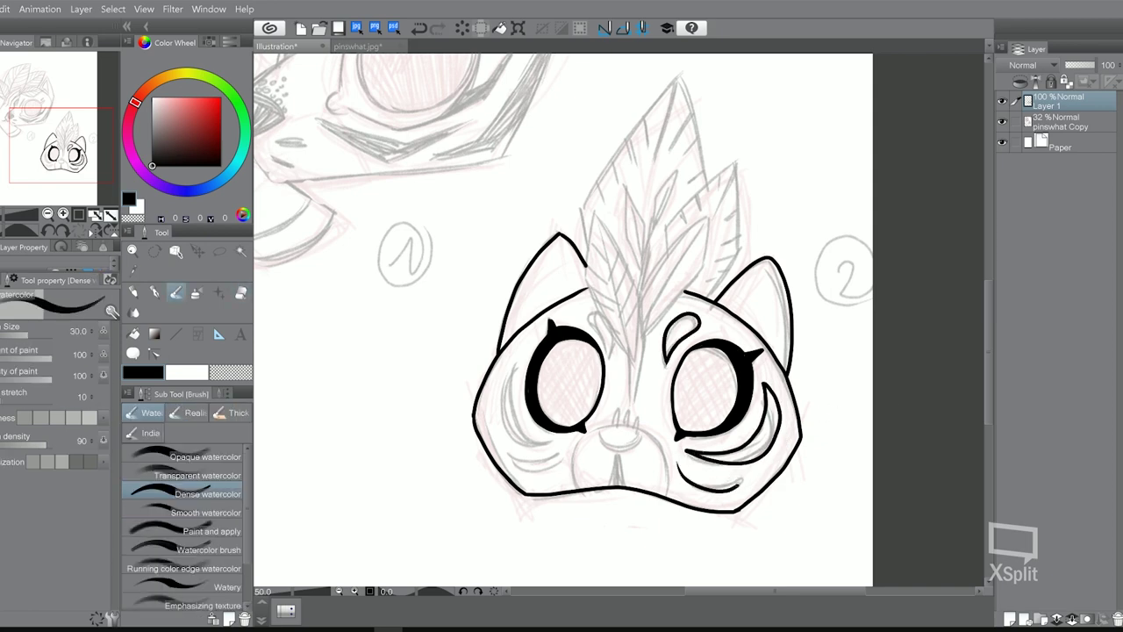
Reshape the large right cheek stripe with a rounded end and fill the lower stripe in black
{"action": "key", "text": "e"}
{"action": "mouse_move", "coordinate": [767, 386]}
{"action": "left_mouse_down"}
{"action": "mouse_move", "coordinate": [764, 451]}
{"action": "mouse_move", "coordinate": [775, 450]}
{"action": "left_mouse_up"}
{"action": "key", "text": "b"}
{"action": "key", "text": "e"}
{"action": "key", "text": "b"}
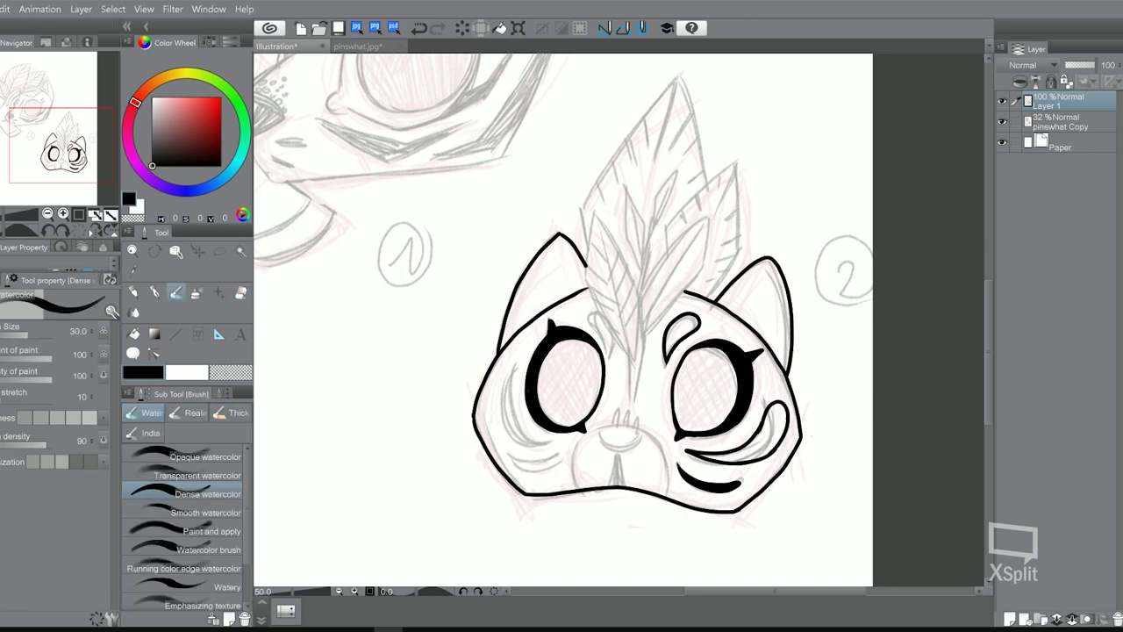
Ink the round muzzle with the nose, the black mouth notch and a short mark above the nose
{"action": "mouse_move", "coordinate": [587, 488]}
{"action": "left_mouse_down"}
{"action": "mouse_move", "coordinate": [669, 486]}
{"action": "mouse_move", "coordinate": [620, 426]}
{"action": "mouse_move", "coordinate": [667, 489]}
{"action": "left_mouse_up"}
{"action": "key", "text": "ctrl+z"}
{"action": "key", "text": "e"}
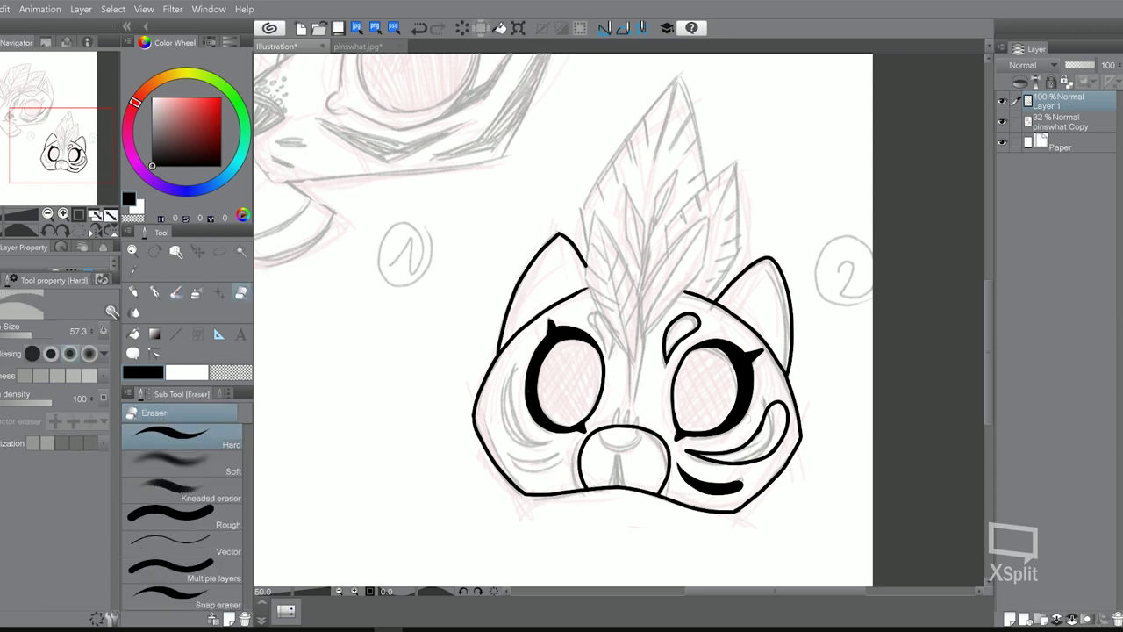
{"action": "key", "text": "b"}
{"action": "key", "text": "ctrl+z"}
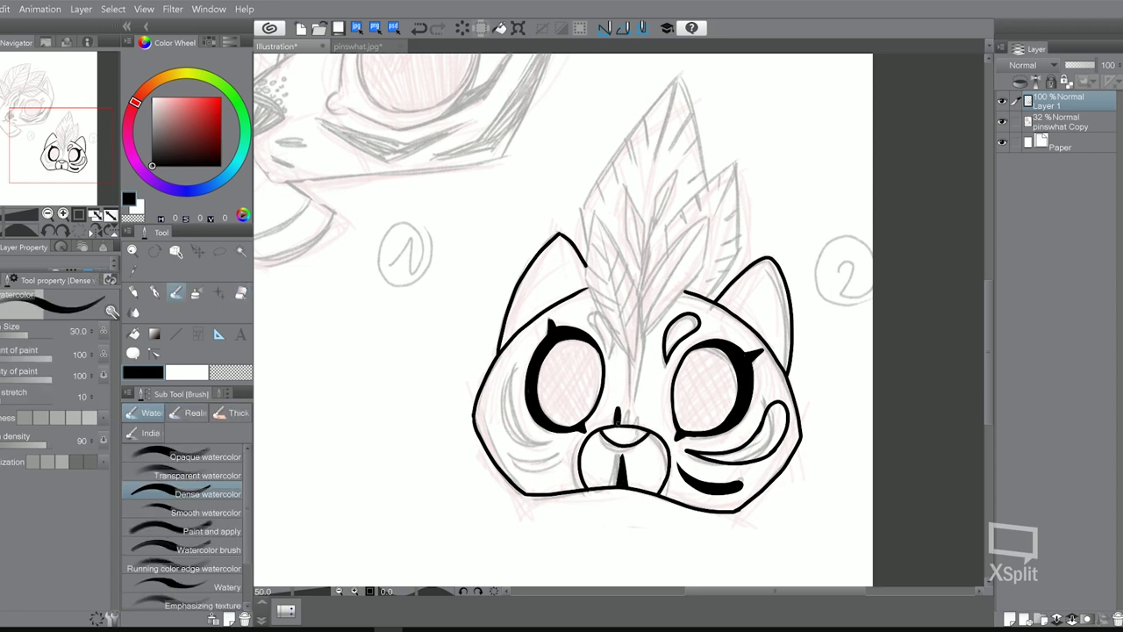
Ink the left cheek's curved markings, cleaning the stroke ends with the eraser and redrawing strokes where needed
{"action": "mouse_move", "coordinate": [539, 443]}
{"action": "left_mouse_down"}
{"action": "mouse_move", "coordinate": [556, 446]}
{"action": "mouse_move", "coordinate": [511, 384]}
{"action": "mouse_move", "coordinate": [540, 446]}
{"action": "mouse_move", "coordinate": [511, 376]}
{"action": "left_mouse_up"}
{"action": "key", "text": "ctrl+z"}
{"action": "key", "text": "ctrl+z"}
{"action": "mouse_move", "coordinate": [511, 375]}
{"action": "left_mouse_down"}
{"action": "mouse_move", "coordinate": [503, 428]}
{"action": "mouse_move", "coordinate": [550, 444]}
{"action": "mouse_move", "coordinate": [526, 395]}
{"action": "mouse_move", "coordinate": [508, 412]}
{"action": "left_mouse_up"}
{"action": "key", "text": "ctrl+z"}
{"action": "key", "text": "e"}
{"action": "key", "text": "b"}
{"action": "key", "text": "e"}
{"action": "key", "text": "b"}
{"action": "key", "text": "e"}
{"action": "key", "text": "b"}
{"action": "left_click_drag", "start_coordinate": [560, 455], "coordinate": [513, 461]}
{"action": "key", "text": "ctrl+z"}
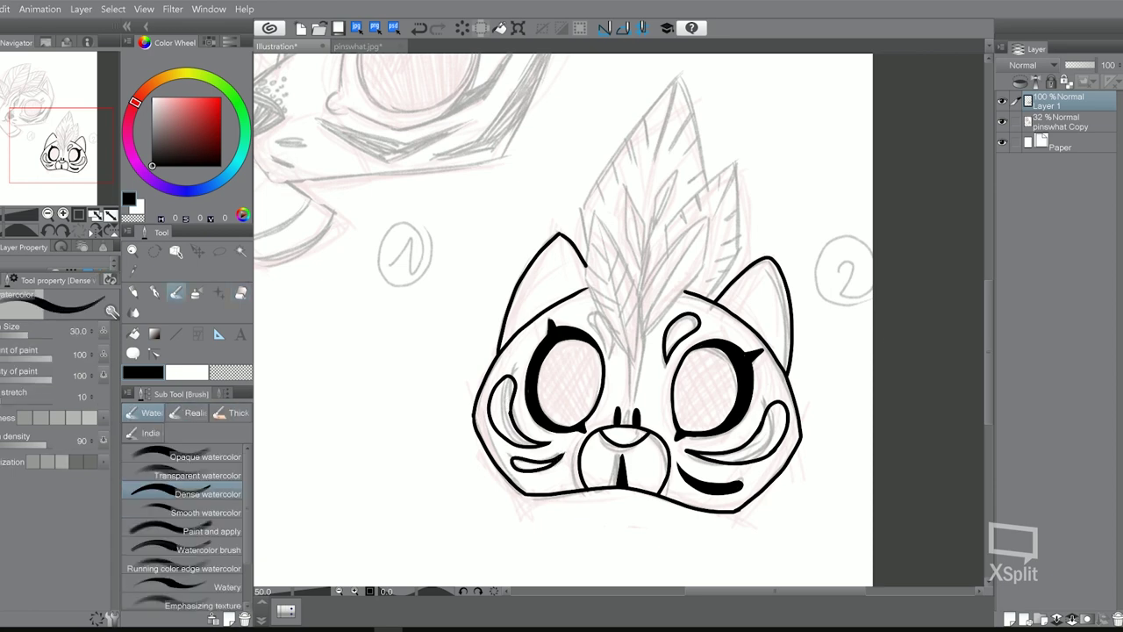
Ink the outline and midrib of the front left leaf, ending in a point between the eyes
{"action": "left_click_drag", "start_coordinate": [823, 199], "coordinate": [713, 252]}
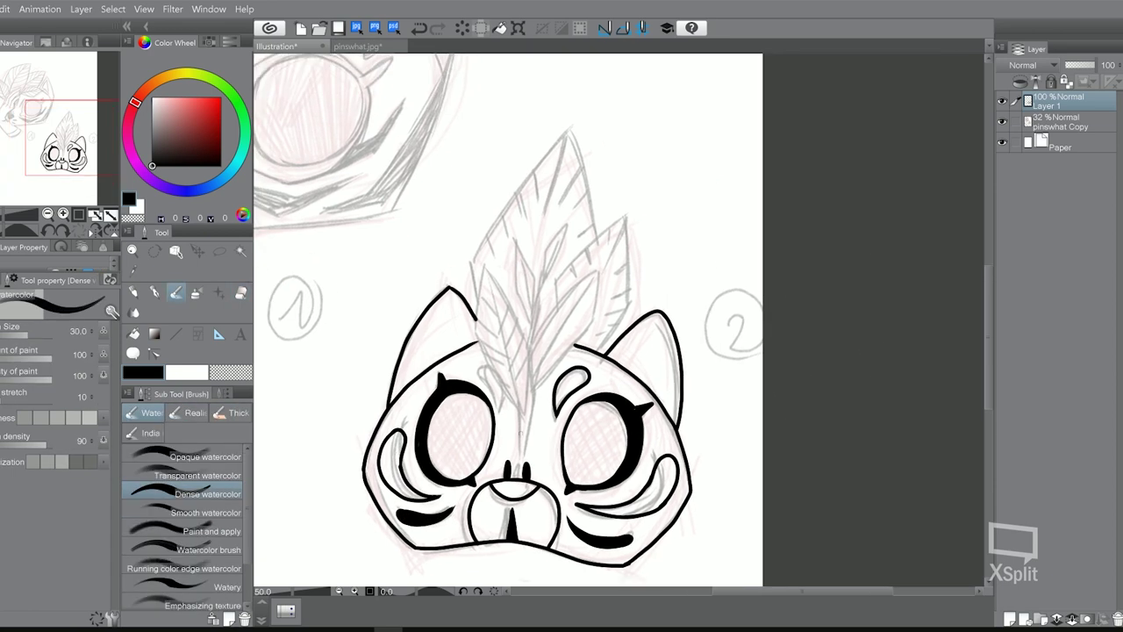
{"action": "left_click_drag", "start_coordinate": [522, 435], "coordinate": [478, 287]}
{"action": "mouse_move", "coordinate": [478, 287]}
{"action": "left_mouse_down"}
{"action": "mouse_move", "coordinate": [534, 369]}
{"action": "mouse_move", "coordinate": [524, 442]}
{"action": "left_mouse_up"}
{"action": "mouse_move", "coordinate": [476, 350]}
{"action": "left_mouse_down"}
{"action": "mouse_move", "coordinate": [523, 435]}
{"action": "mouse_move", "coordinate": [478, 345]}
{"action": "left_mouse_up"}
{"action": "key", "text": "e"}
{"action": "key", "text": "b"}
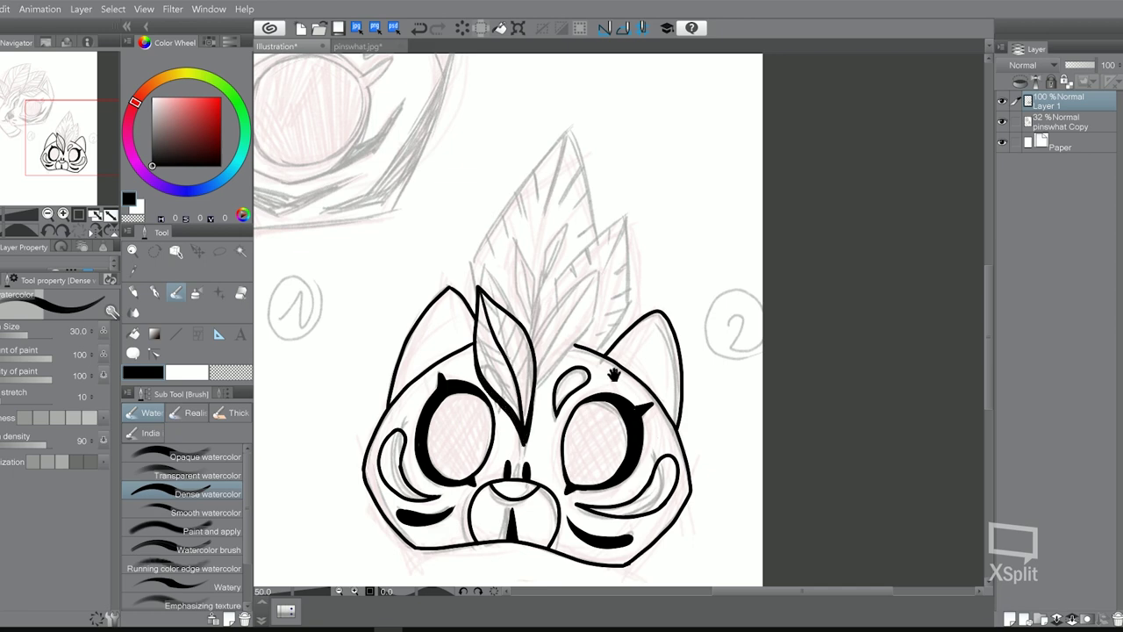
Ink the central stem and the small front right leaf with its midrib
{"action": "left_click_drag", "start_coordinate": [614, 374], "coordinate": [641, 400]}
{"action": "key", "text": "e"}
{"action": "key", "text": "b"}
{"action": "mouse_move", "coordinate": [558, 368]}
{"action": "left_mouse_down"}
{"action": "mouse_move", "coordinate": [613, 307]}
{"action": "mouse_move", "coordinate": [570, 395]}
{"action": "left_mouse_up"}
{"action": "key", "text": "ctrl+z"}
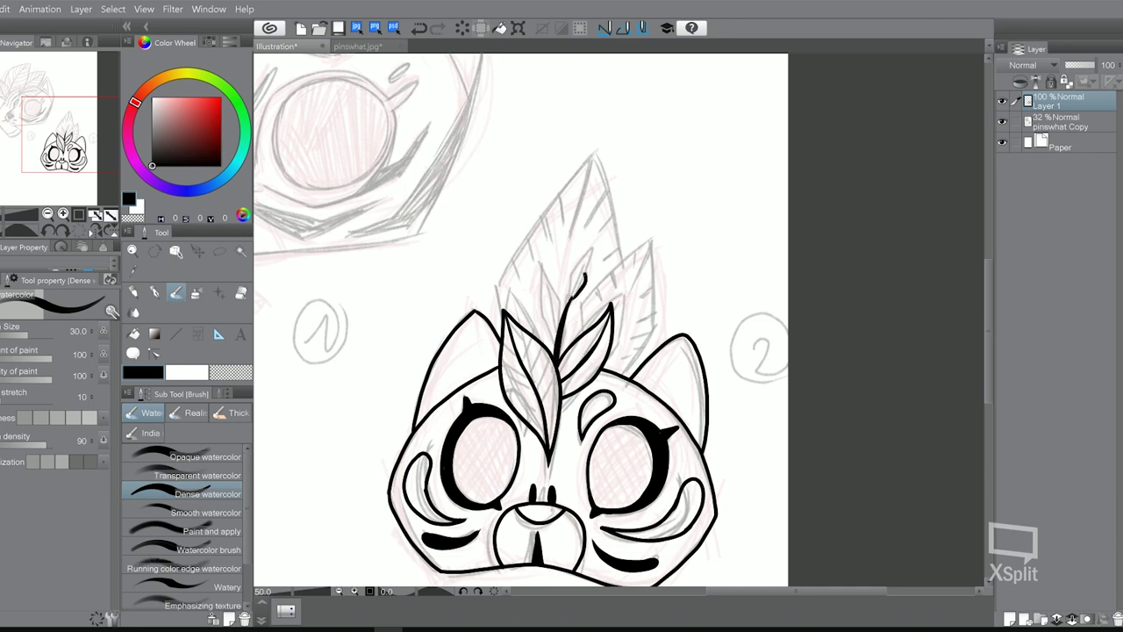
Ink the outlines of the tall back leaf and the smaller back leaf on its right
{"action": "mouse_move", "coordinate": [553, 332]}
{"action": "left_mouse_down"}
{"action": "mouse_move", "coordinate": [560, 309]}
{"action": "mouse_move", "coordinate": [628, 377]}
{"action": "left_mouse_up"}
{"action": "mouse_move", "coordinate": [496, 327]}
{"action": "left_mouse_down"}
{"action": "mouse_move", "coordinate": [571, 157]}
{"action": "mouse_move", "coordinate": [601, 173]}
{"action": "mouse_move", "coordinate": [624, 258]}
{"action": "left_mouse_up"}
{"action": "key", "text": "ctrl+z"}
{"action": "key", "text": "ctrl+z"}
{"action": "key", "text": "ctrl+z"}
{"action": "mouse_move", "coordinate": [575, 341]}
{"action": "left_mouse_down"}
{"action": "mouse_move", "coordinate": [651, 281]}
{"action": "mouse_move", "coordinate": [658, 348]}
{"action": "left_mouse_up"}
{"action": "mouse_move", "coordinate": [488, 316]}
{"action": "left_mouse_down"}
{"action": "mouse_move", "coordinate": [561, 199]}
{"action": "mouse_move", "coordinate": [618, 261]}
{"action": "left_mouse_up"}
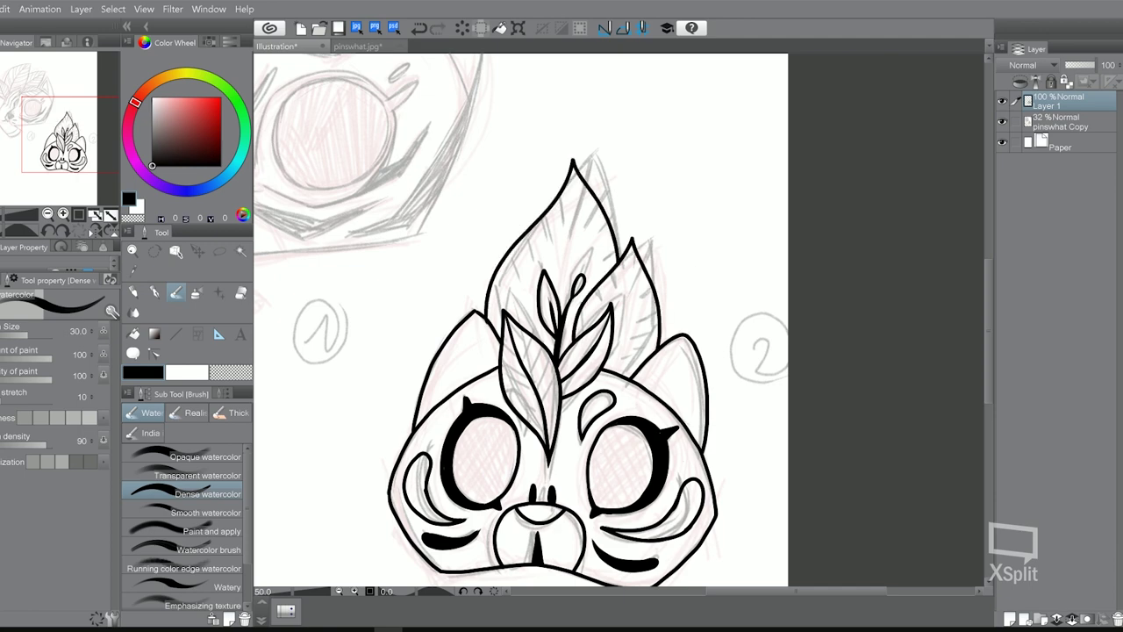
Ink the midribs and side veins of the front left leaf and the two back leaves
{"action": "key", "text": "e"}
{"action": "key", "text": "b"}
{"action": "left_click_drag", "start_coordinate": [574, 169], "coordinate": [561, 272]}
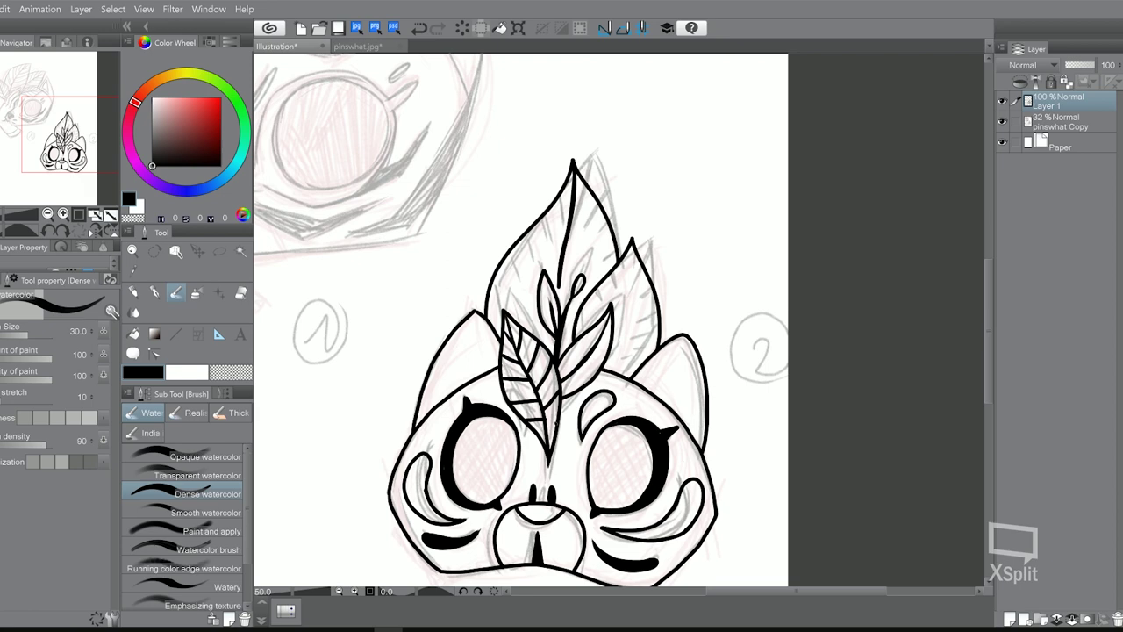
{"action": "left_click_drag", "start_coordinate": [632, 245], "coordinate": [612, 360]}
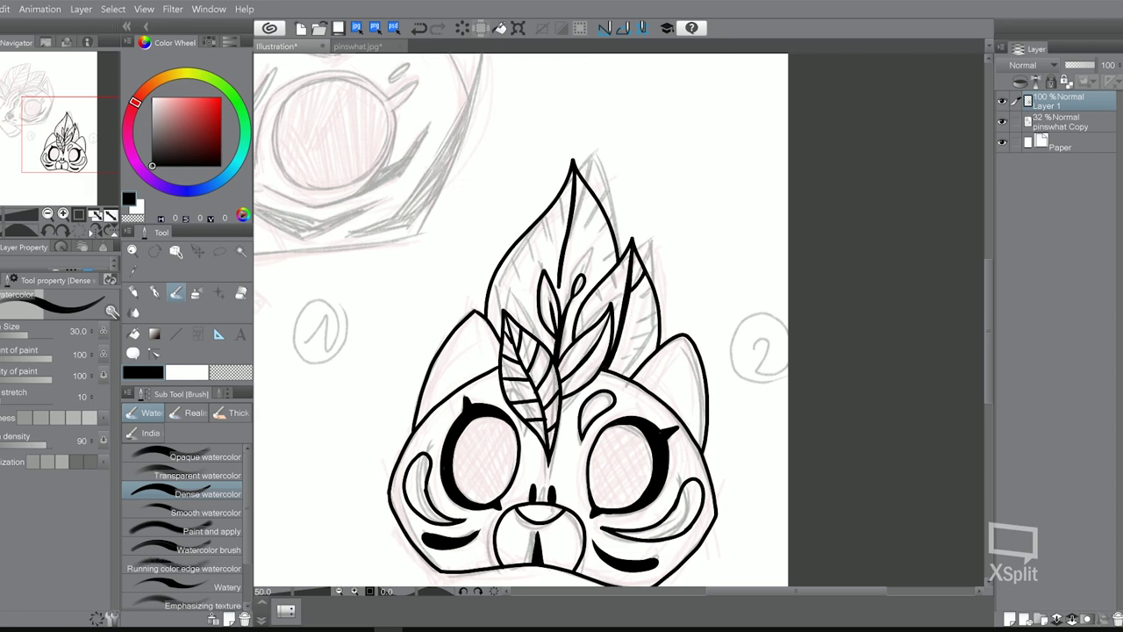
{"action": "key", "text": "ctrl+z"}
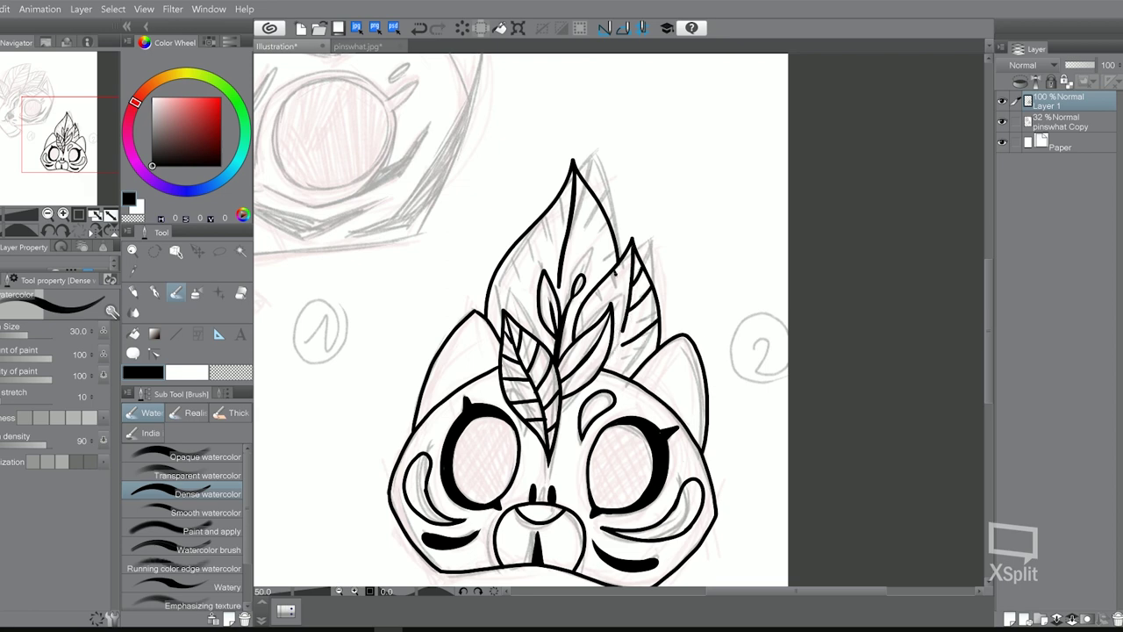
{"action": "left_click_drag", "start_coordinate": [606, 316], "coordinate": [613, 343]}
{"action": "scroll", "coordinate": [521, 321], "scroll_direction": "up", "scroll_amount": 1}
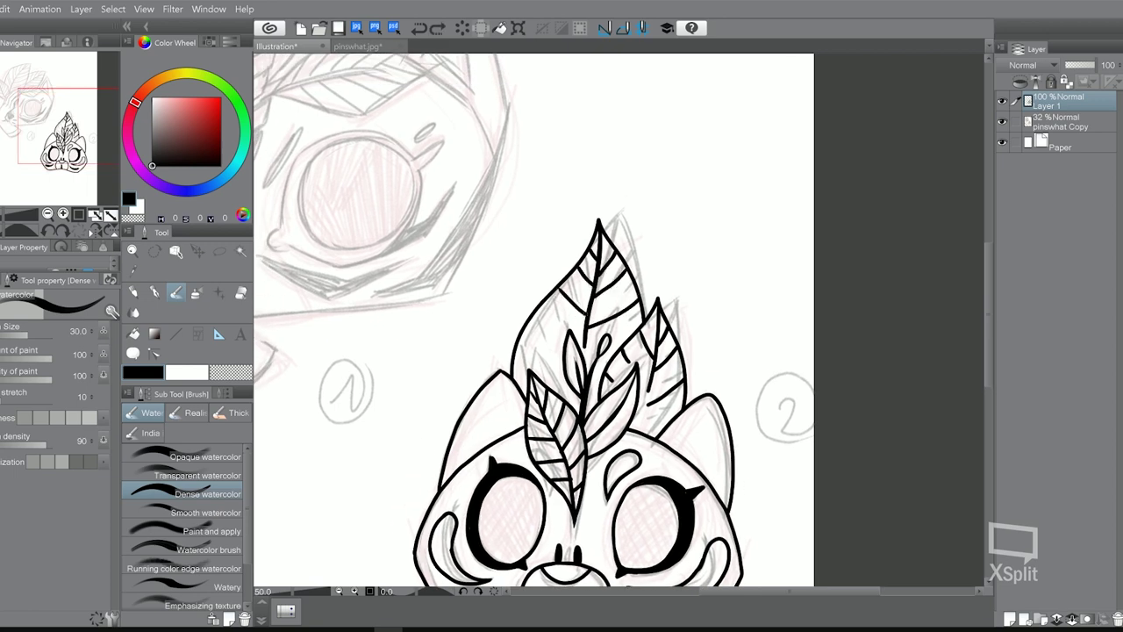
{"action": "scroll", "coordinate": [751, 261], "scroll_direction": "down", "scroll_amount": 4}
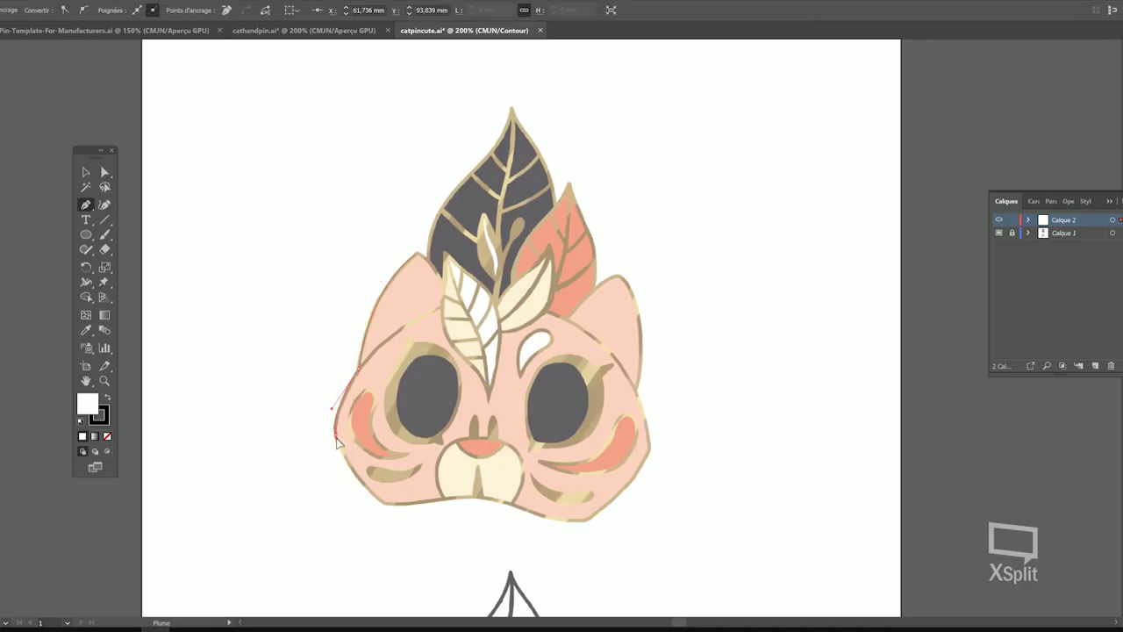
Trace the cat head and ears as a closed path on Calque 2 with the Pen tool
{"action": "scroll", "coordinate": [338, 430], "scroll_direction": "down", "scroll_amount": 2}
{"action": "left_click_drag", "start_coordinate": [507, 456], "coordinate": [567, 447]}
{"action": "left_click_drag", "start_coordinate": [599, 378], "coordinate": [602, 366]}
{"action": "left_click", "coordinate": [586, 316]}
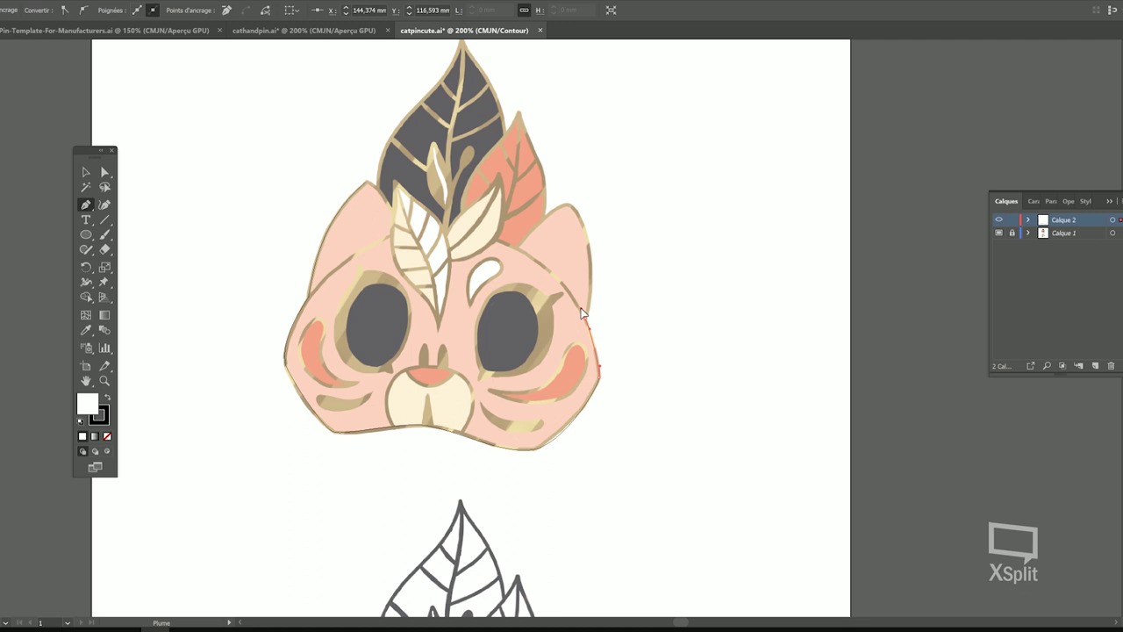
{"action": "left_click_drag", "start_coordinate": [570, 206], "coordinate": [555, 206]}
{"action": "left_click", "coordinate": [516, 246]}
{"action": "left_click", "coordinate": [399, 228]}
{"action": "left_click_drag", "start_coordinate": [367, 182], "coordinate": [377, 165]}
{"action": "left_click", "coordinate": [309, 295]}
Refine the head path's anchor points and curve handles at the forehead, lower right cheek and left ear
{"action": "left_click", "coordinate": [104, 172]}
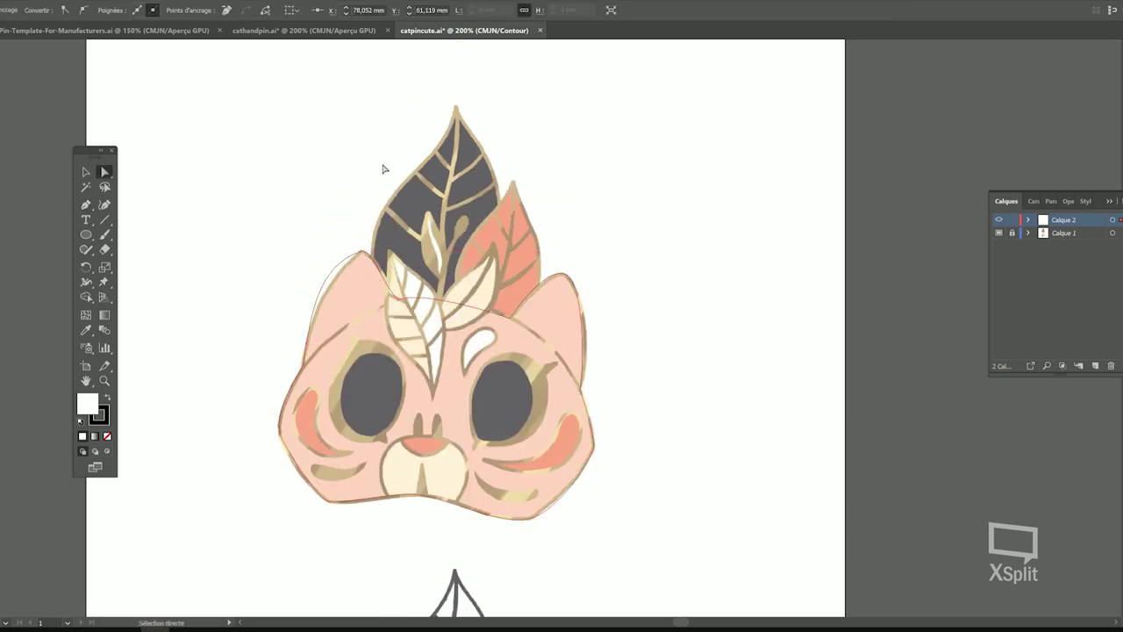
{"action": "key", "text": "p"}
{"action": "left_click", "coordinate": [400, 297], "text": "alt"}
{"action": "left_click", "coordinate": [209, 0]}
{"action": "left_click", "coordinate": [210, 5]}
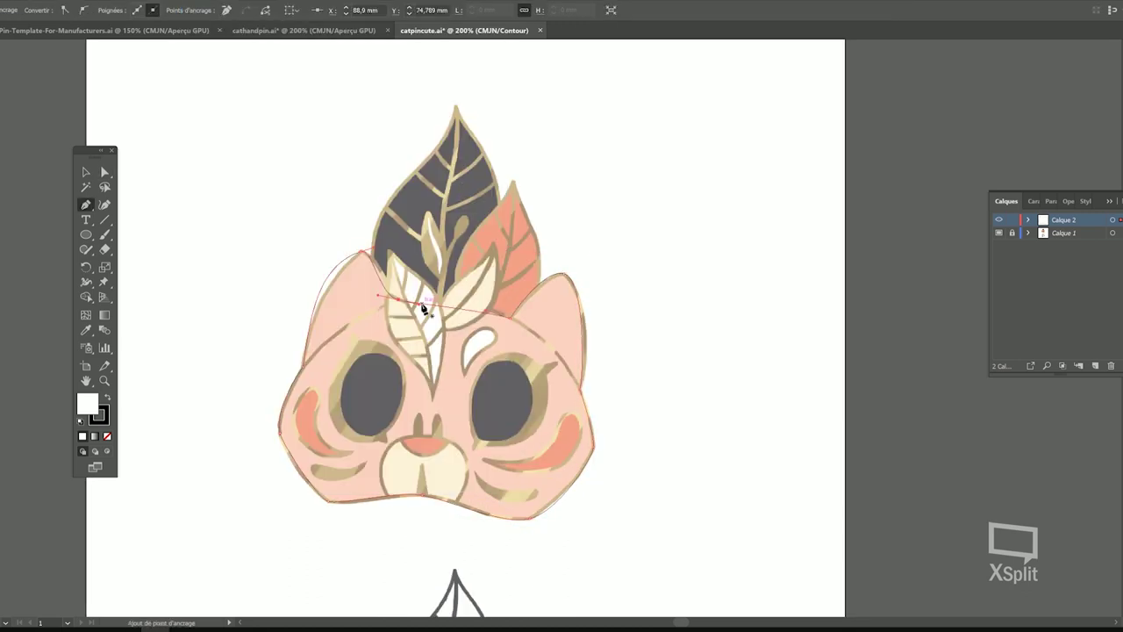
{"action": "left_click", "coordinate": [530, 518], "text": "ctrl"}
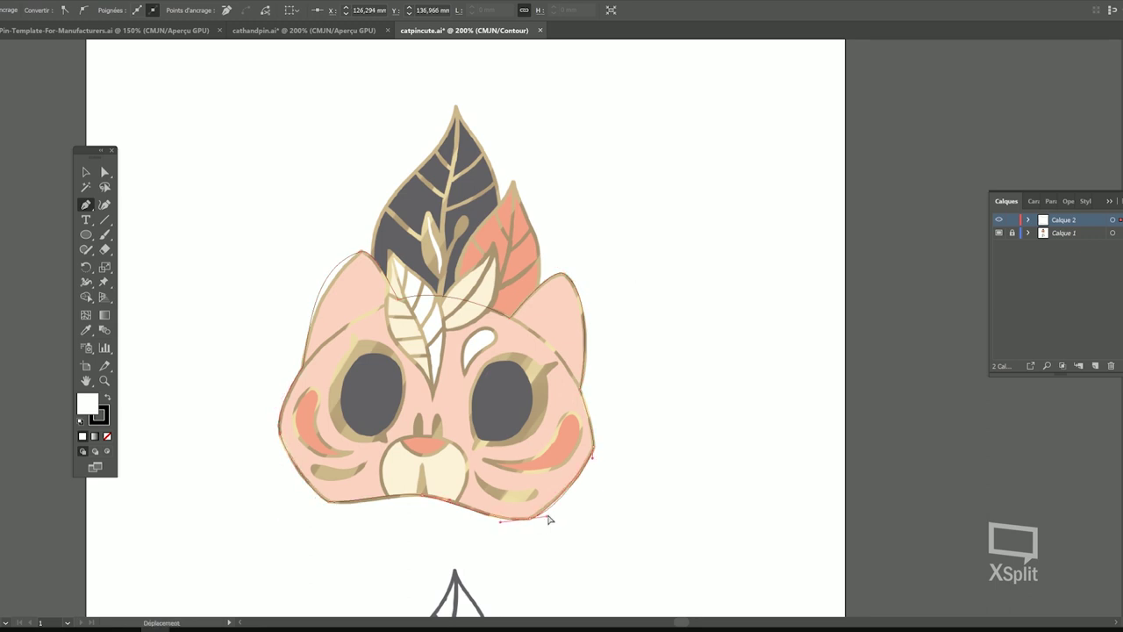
{"action": "left_click_drag", "start_coordinate": [549, 519], "coordinate": [535, 527]}
{"action": "left_click", "coordinate": [361, 253], "text": "ctrl"}
{"action": "left_click_drag", "start_coordinate": [316, 265], "coordinate": [347, 255]}
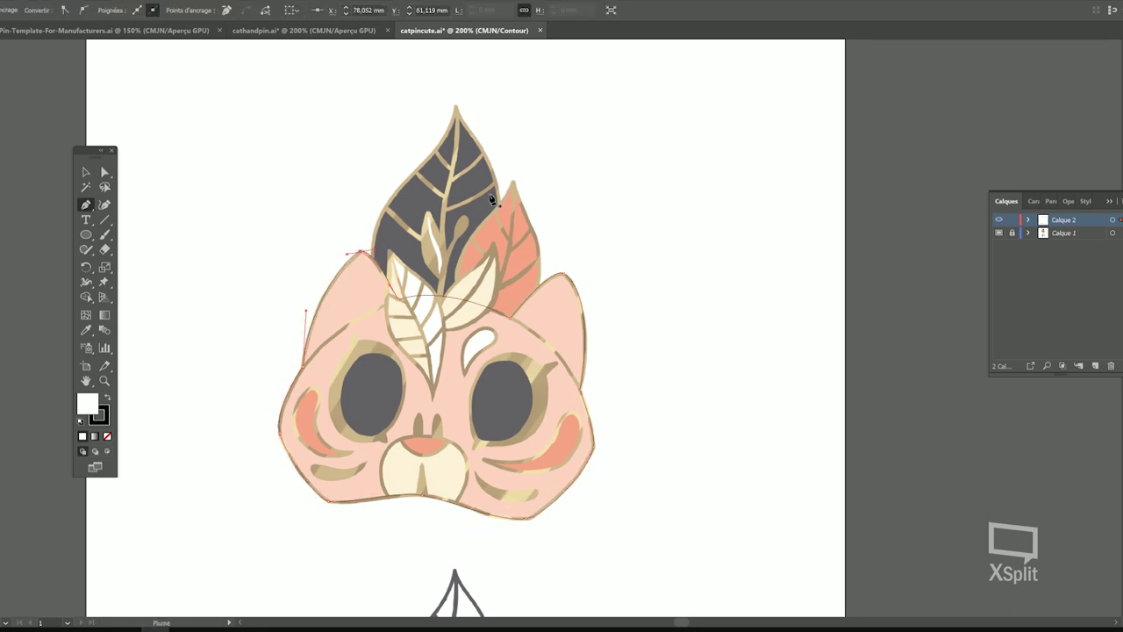
Trace the tall dark leaf as a closed Pen path and send it to the back
{"action": "left_click_drag", "start_coordinate": [494, 201], "coordinate": [448, 244]}
{"action": "left_click_drag", "start_coordinate": [331, 268], "coordinate": [343, 231]}
{"action": "left_click_drag", "start_coordinate": [410, 149], "coordinate": [420, 107]}
{"action": "left_click_drag", "start_coordinate": [455, 273], "coordinate": [457, 307]}
{"action": "left_click_drag", "start_coordinate": [358, 372], "coordinate": [330, 328]}
{"action": "left_click_drag", "start_coordinate": [444, 190], "coordinate": [440, 198]}
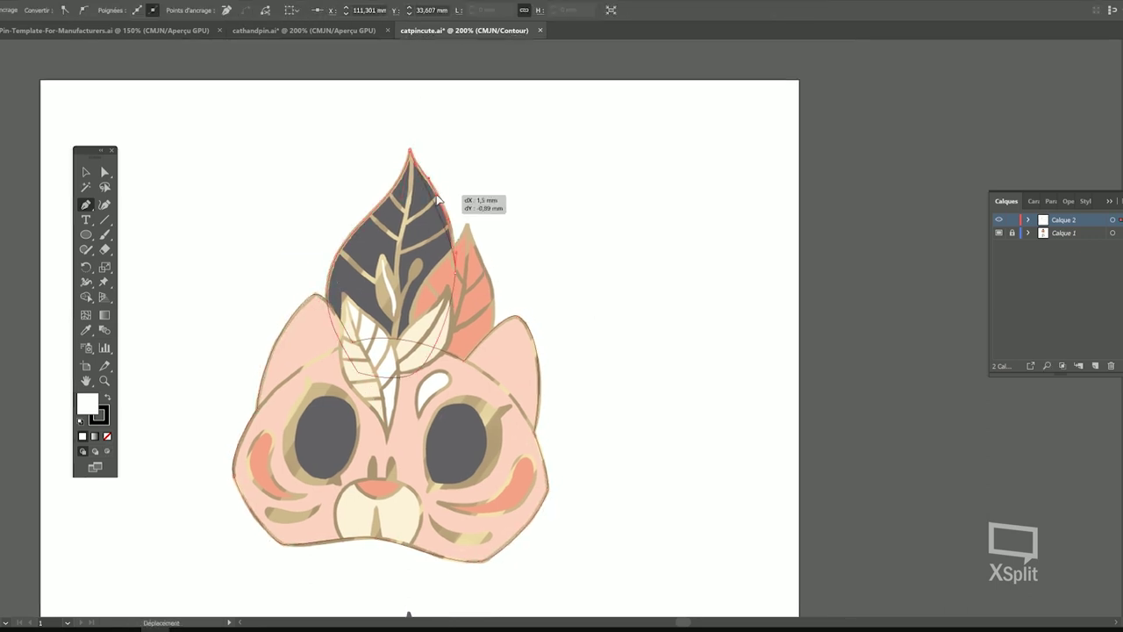
{"action": "key", "text": "v"}
{"action": "right_click", "coordinate": [206, 176]}
{"action": "mouse_move", "coordinate": [331, 369]}
{"action": "left_click", "coordinate": [406, 413]}
Trace the coral leaf as a closed Pen path reaching into the head shape and send it to the back
{"action": "key", "text": "p"}
{"action": "left_click_drag", "start_coordinate": [425, 372], "coordinate": [412, 339]}
{"action": "left_click_drag", "start_coordinate": [464, 228], "coordinate": [472, 204]}
{"action": "left_click", "coordinate": [466, 226]}
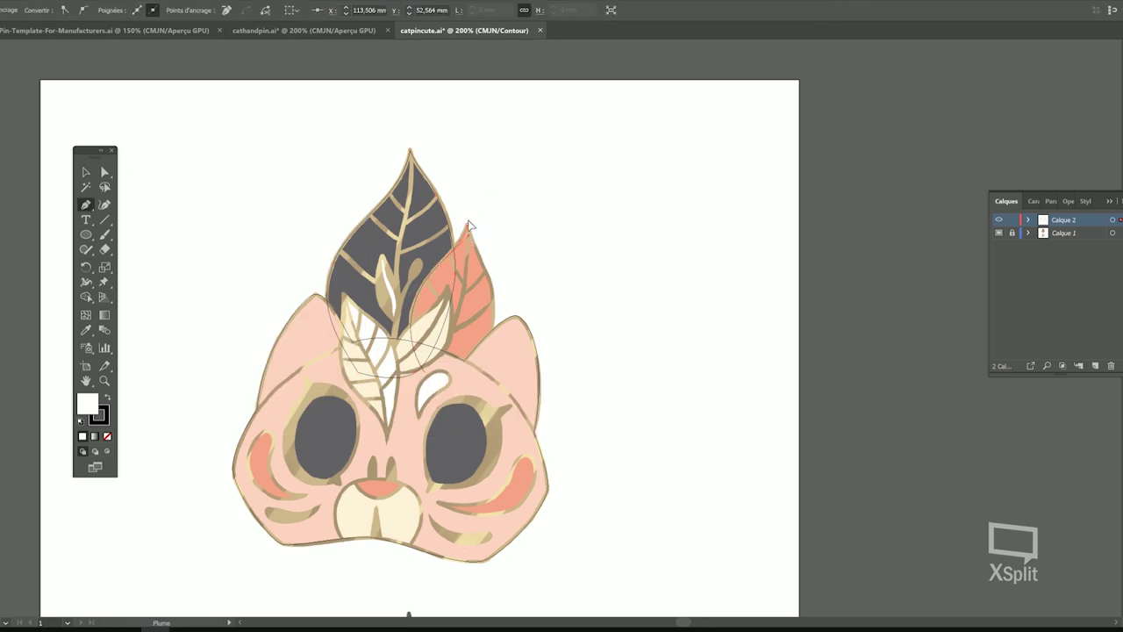
{"action": "left_click_drag", "start_coordinate": [495, 305], "coordinate": [493, 340]}
{"action": "left_click", "coordinate": [479, 383]}
{"action": "left_click", "coordinate": [425, 372]}
{"action": "left_click_drag", "start_coordinate": [521, 386], "coordinate": [524, 378]}
{"action": "key", "text": "v"}
{"action": "right_click", "coordinate": [222, 150]}
{"action": "mouse_move", "coordinate": [368, 326]}
{"action": "left_click", "coordinate": [424, 369]}
Trace the small bud and the slim gold leaf beside the central stem as separate Pen paths
{"action": "key", "text": "p"}
{"action": "mouse_move", "coordinate": [499, 325]}
{"action": "left_mouse_down"}
{"action": "mouse_move", "coordinate": [491, 293]}
{"action": "mouse_move", "coordinate": [498, 303]}
{"action": "left_mouse_up"}
{"action": "left_click", "coordinate": [425, 256]}
{"action": "mouse_move", "coordinate": [424, 229]}
{"action": "left_mouse_down"}
{"action": "mouse_move", "coordinate": [426, 245]}
{"action": "mouse_move", "coordinate": [399, 249]}
{"action": "mouse_move", "coordinate": [451, 253]}
{"action": "mouse_move", "coordinate": [459, 304]}
{"action": "mouse_move", "coordinate": [429, 286]}
{"action": "left_mouse_up"}
{"action": "left_click", "coordinate": [424, 255]}
{"action": "left_click", "coordinate": [384, 167], "text": "ctrl"}
{"action": "left_click", "coordinate": [398, 285]}
{"action": "left_click", "coordinate": [398, 285]}
{"action": "left_click", "coordinate": [416, 311], "text": "ctrl"}
Trace the cream front leaf on the right and the white front leaf on the left as Pen paths
{"action": "left_click", "coordinate": [399, 318]}
{"action": "left_click", "coordinate": [390, 340]}
{"action": "left_click", "coordinate": [399, 318]}
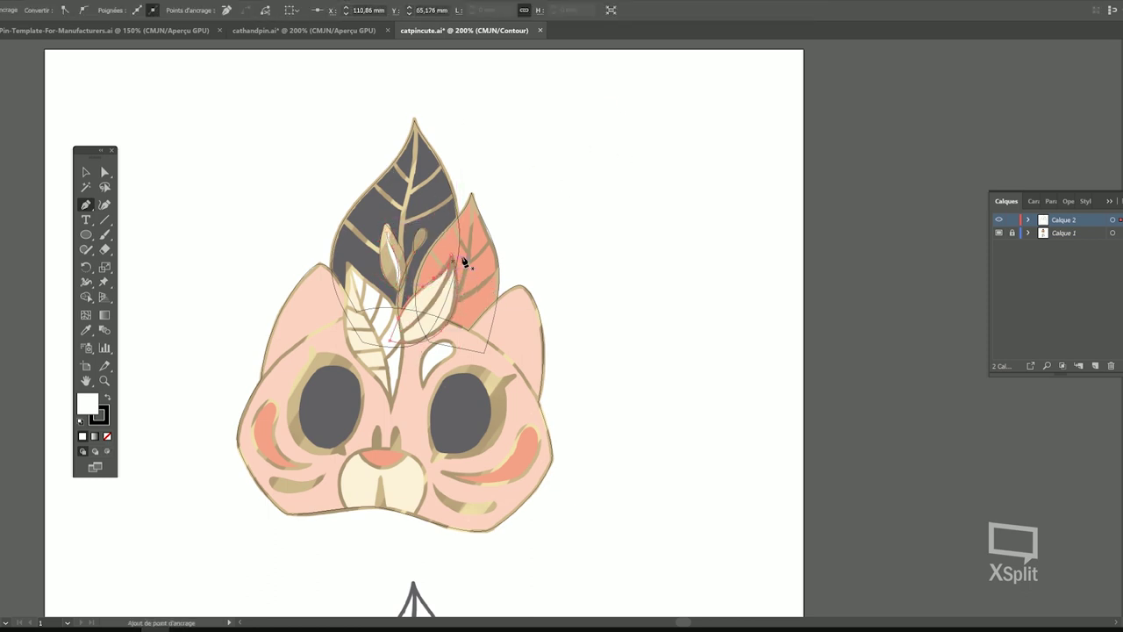
{"action": "left_click", "coordinate": [462, 261], "text": "ctrl"}
{"action": "left_click_drag", "start_coordinate": [348, 264], "coordinate": [348, 288]}
{"action": "left_click_drag", "start_coordinate": [347, 345], "coordinate": [359, 374]}
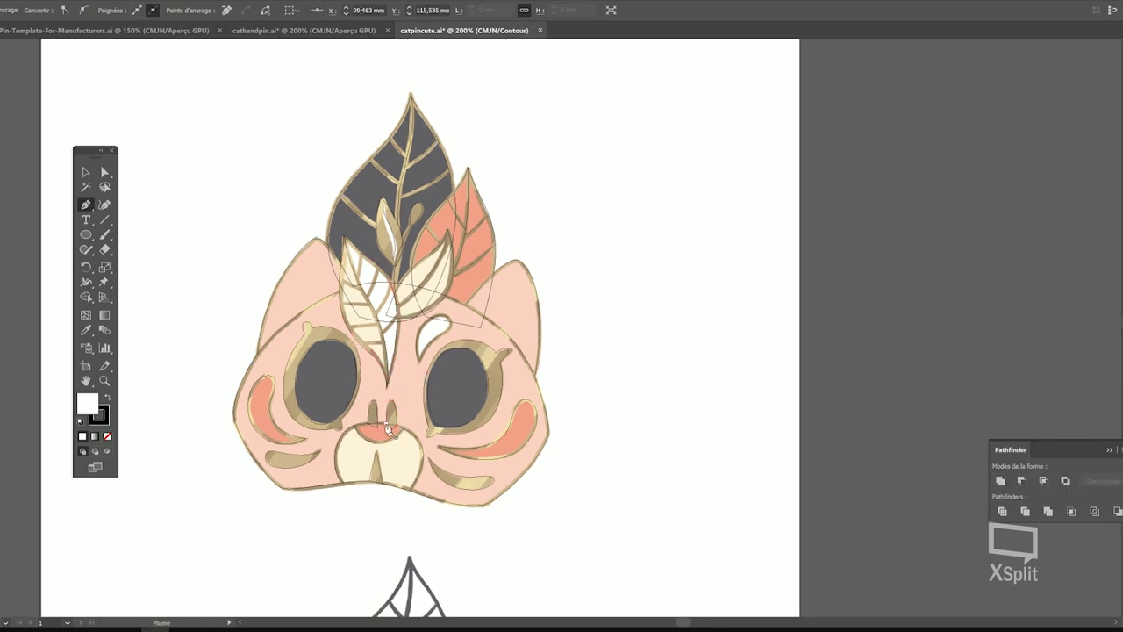
Trace the two narrow gold marks above the nose as Pen paths
{"action": "key", "text": "v"}
{"action": "left_click", "coordinate": [389, 463]}
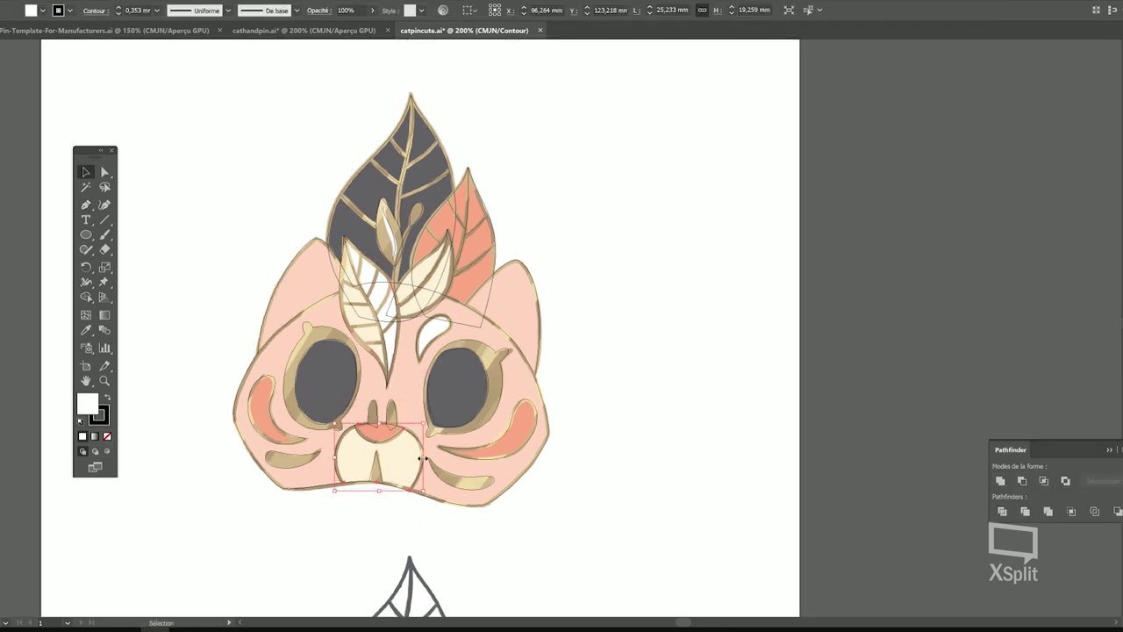
{"action": "key", "text": "p"}
{"action": "left_click", "coordinate": [374, 401]}
{"action": "left_click", "coordinate": [397, 423]}
{"action": "left_click_drag", "start_coordinate": [392, 401], "coordinate": [388, 401]}
{"action": "left_click", "coordinate": [388, 423]}
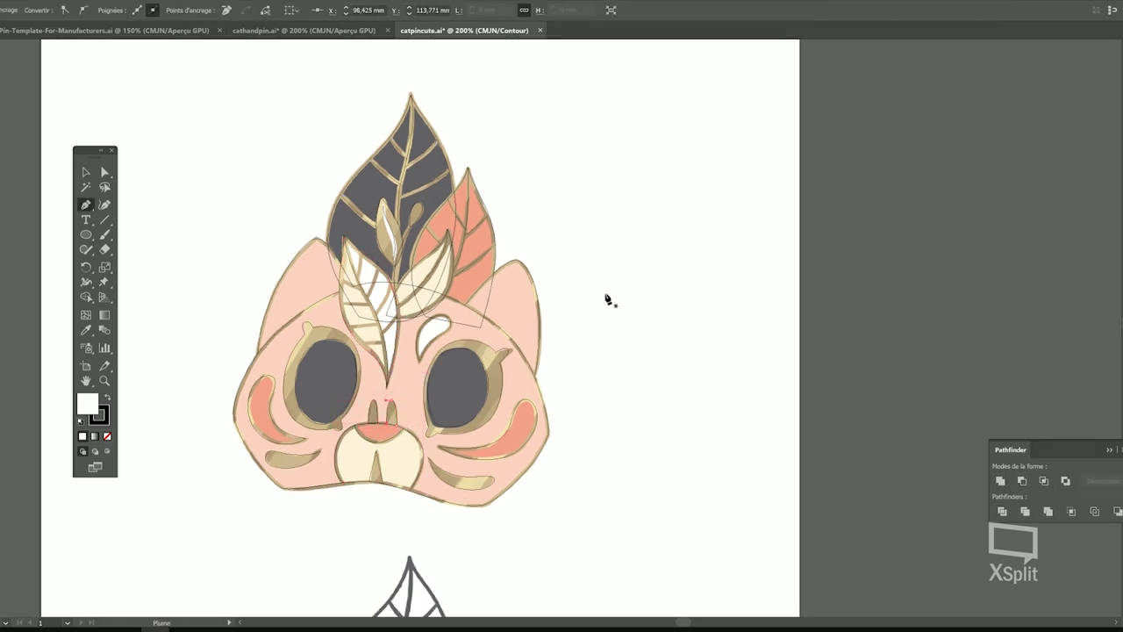
{"action": "left_click", "coordinate": [606, 297], "text": "ctrl"}
Trace the remaining side veins of the left front leaf as Pen paths and return from outline view to preview
{"action": "left_click_drag", "start_coordinate": [351, 304], "coordinate": [371, 305]}
{"action": "left_click", "coordinate": [390, 289]}
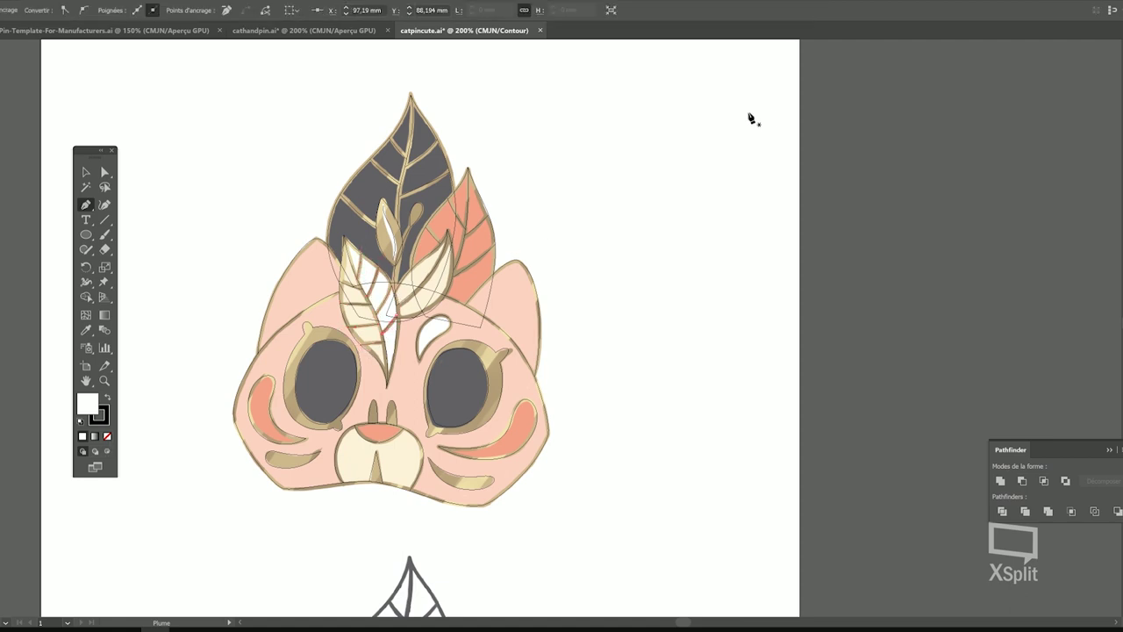
{"action": "key", "text": "ctrl+y"}
{"action": "left_click", "coordinate": [104, 172]}
{"action": "left_click", "coordinate": [602, 236]}
{"action": "left_click", "coordinate": [423, 279]}
{"action": "key", "text": "i"}
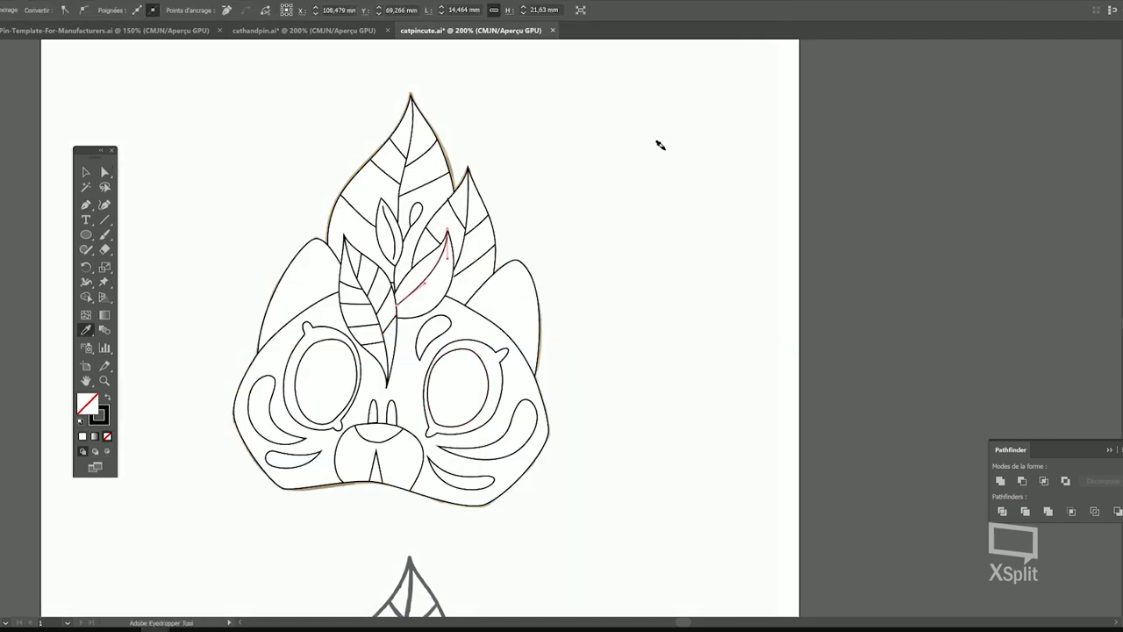
Select all the traced line art and scale it proportionally to a width of 30 mm
{"action": "key", "text": "v"}
{"action": "key", "text": "ctrl+a"}
{"action": "left_click_drag", "start_coordinate": [972, 10], "coordinate": [861, 17]}
{"action": "type", "text": "3"}
{"action": "key", "text": "Return"}
{"action": "type", "text": "30"}
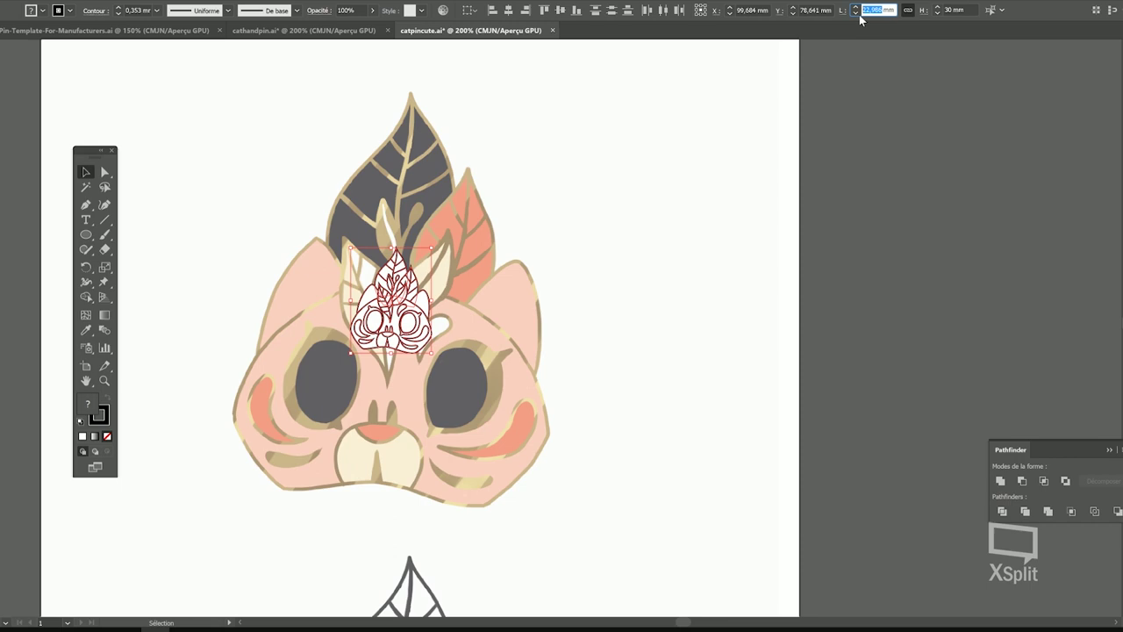
{"action": "type", "text": "30"}
{"action": "key", "text": "Return"}
Move the scaled line art onto the separate artboard beside the coloured reference
{"action": "left_click_drag", "start_coordinate": [390, 303], "coordinate": [296, 204]}
{"action": "left_click_drag", "start_coordinate": [444, 250], "coordinate": [646, 437]}
{"action": "left_click_drag", "start_coordinate": [497, 393], "coordinate": [322, 299]}
{"action": "left_click", "coordinate": [465, 303]}
{"action": "left_click", "coordinate": [1122, 203]}
{"action": "double_click", "coordinate": [1063, 233]}
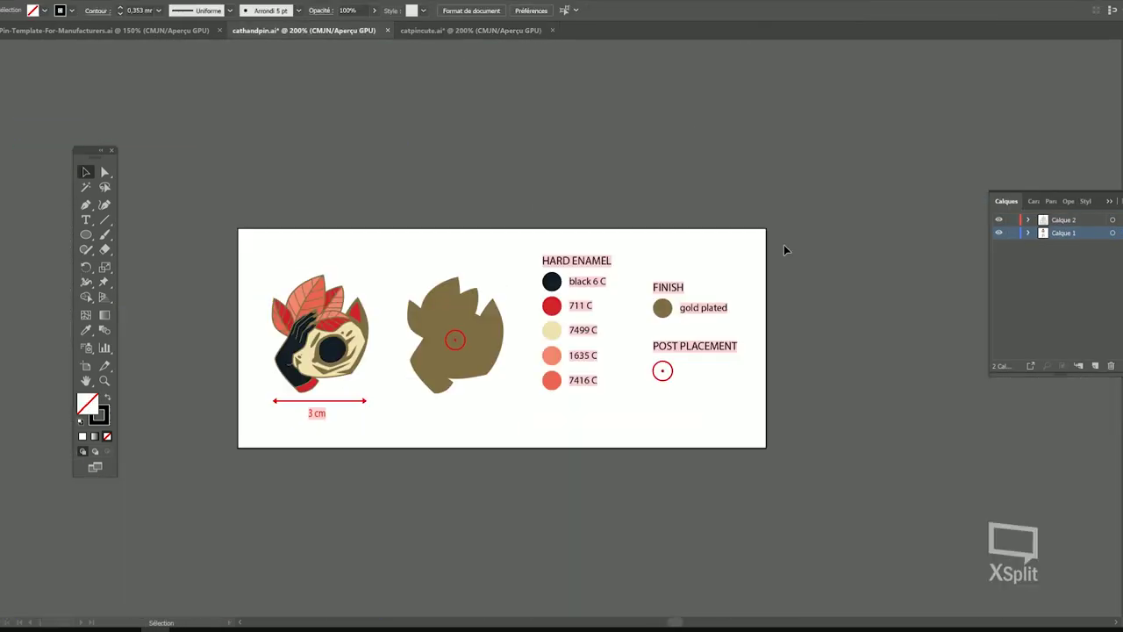
Copy the hard enamel, finish and post placement legend from cathandpin.ai and place it beside the line art in catpincute.ai
{"action": "left_click_drag", "start_coordinate": [784, 245], "coordinate": [532, 397]}
{"action": "key", "text": "ctrl+c"}
{"action": "left_click", "coordinate": [471, 31]}
{"action": "key", "text": "ctrl+v"}
{"action": "left_click_drag", "start_coordinate": [584, 313], "coordinate": [726, 342]}
Apply the gold sampled from the gold plated circle to the strokes of the cat line art
{"action": "left_click", "coordinate": [490, 351]}
{"action": "key", "text": "i"}
{"action": "left_click", "coordinate": [726, 342]}
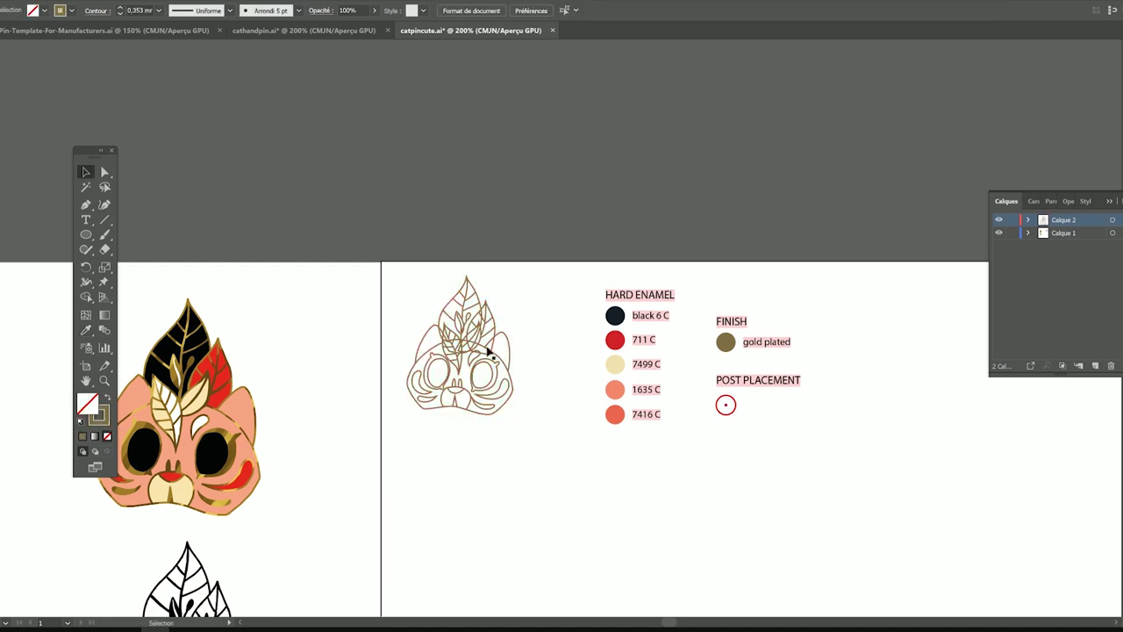
Fill one eye surround with gold and copy the same fill onto the other eye surround
{"action": "left_click", "coordinate": [489, 359]}
{"action": "key", "text": "shift+x"}
{"action": "key", "text": "i"}
{"action": "left_click", "coordinate": [437, 371], "text": "alt"}
{"action": "key", "text": "v"}
Fill the head shape with the coral sampled from the 1635 C circle
{"action": "left_click", "coordinate": [497, 341]}
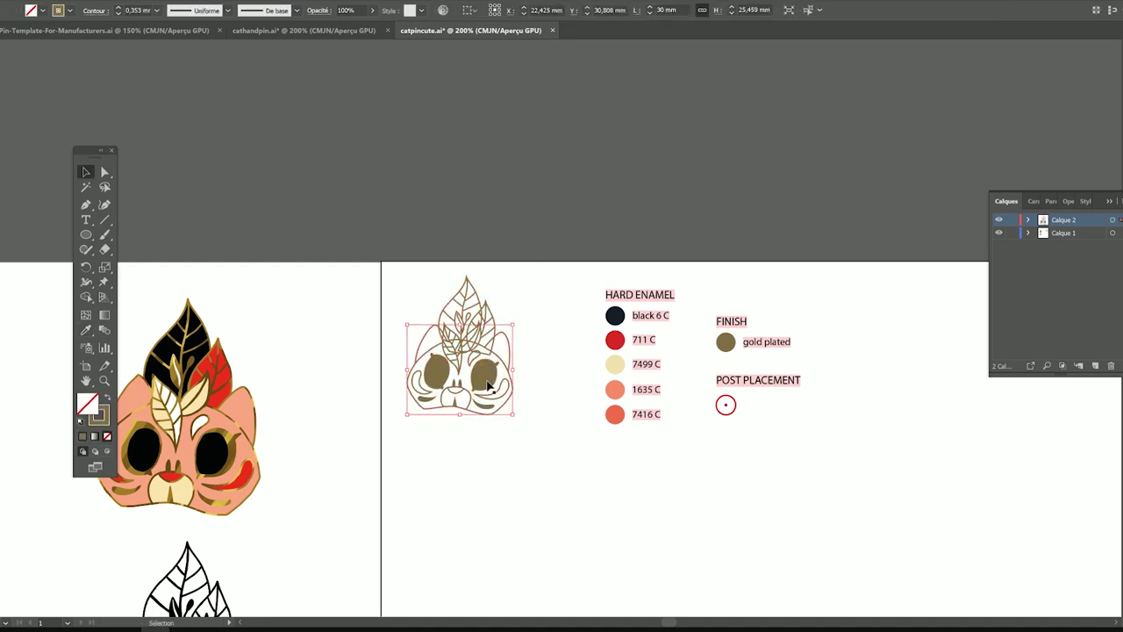
{"action": "key", "text": "i"}
{"action": "left_click", "coordinate": [615, 390]}
Save the eye surround's gold as a global process swatch, apply it to the head outline and detach the swatch list
{"action": "key", "text": "v"}
{"action": "left_click", "coordinate": [484, 375]}
{"action": "left_click", "coordinate": [1094, 322]}
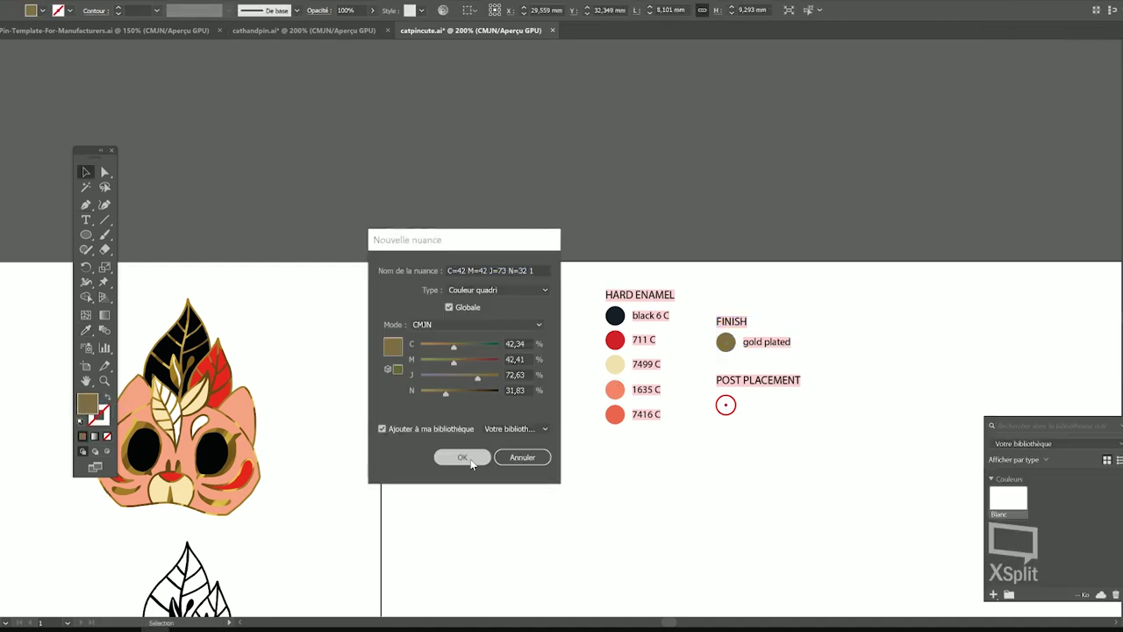
{"action": "left_click", "coordinate": [474, 459]}
{"action": "left_click", "coordinate": [502, 343]}
{"action": "left_click", "coordinate": [101, 421]}
{"action": "left_click", "coordinate": [1068, 145]}
{"action": "left_click_drag", "start_coordinate": [1002, 81], "coordinate": [794, 74]}
Fill the right cheek stripe with the red sampled from the 711 C circle
{"action": "left_click", "coordinate": [548, 327]}
{"action": "left_click", "coordinate": [500, 385]}
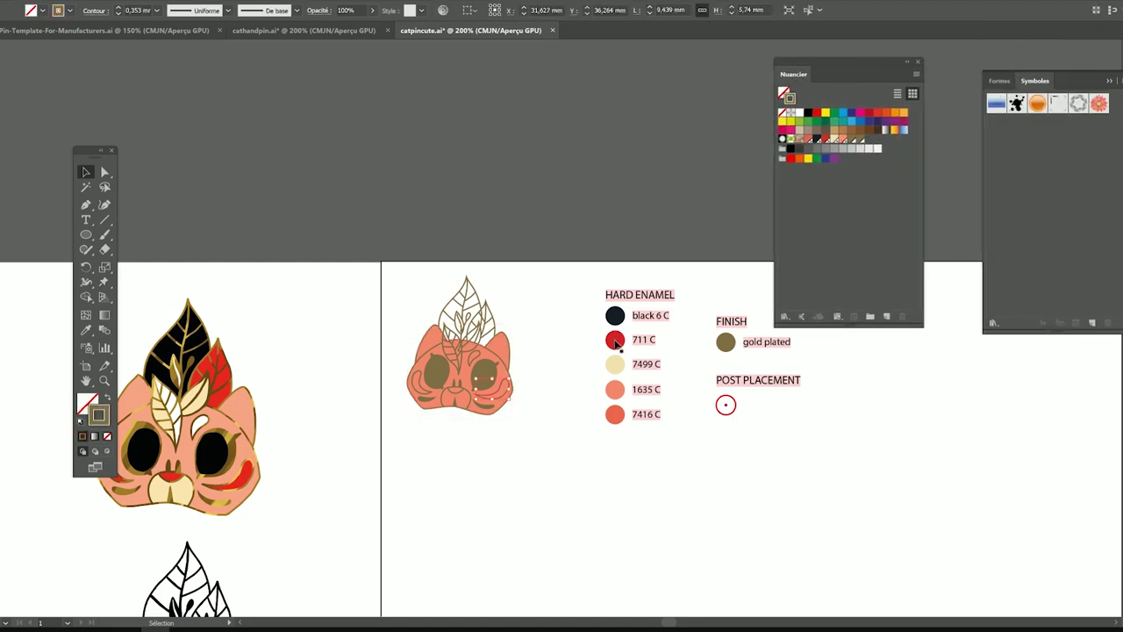
{"action": "left_click", "coordinate": [86, 329]}
{"action": "left_click", "coordinate": [615, 341]}
{"action": "left_click", "coordinate": [86, 172]}
{"action": "left_click", "coordinate": [645, 340]}
Open the PANTONE+ Solid Coated swatch library and isolate the HARD ENAMEL group for editing
{"action": "left_click", "coordinate": [784, 317]}
{"action": "left_click", "coordinate": [734, 440]}
{"action": "double_click", "coordinate": [619, 392]}
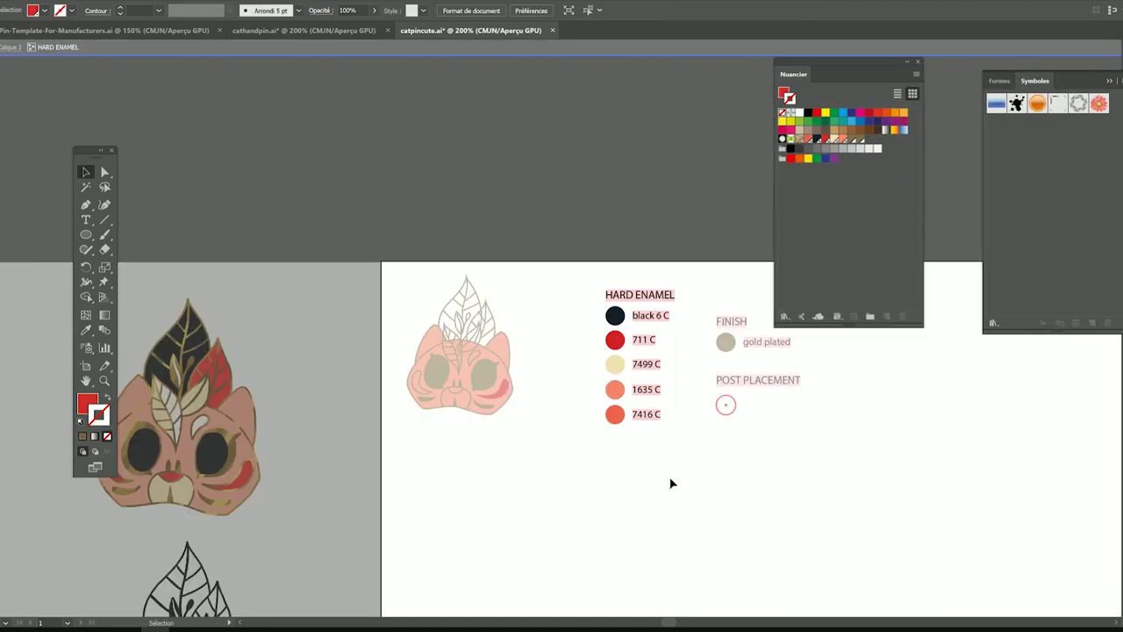
{"action": "key", "text": "ctrl+plus"}
{"action": "left_click", "coordinate": [784, 316]}
{"action": "mouse_move", "coordinate": [922, 334]}
{"action": "left_click", "coordinate": [1022, 275]}
Try a paler Pantone tint on the fourth enamel circle, drawing comparison circles beside it for sampled colours
{"action": "left_click", "coordinate": [651, 419]}
{"action": "left_click_drag", "start_coordinate": [651, 419], "coordinate": [612, 420]}
{"action": "left_click_drag", "start_coordinate": [336, 403], "coordinate": [336, 254]}
{"action": "left_click", "coordinate": [164, 264]}
{"action": "left_click_drag", "start_coordinate": [612, 420], "coordinate": [614, 418]}
{"action": "double_click", "coordinate": [579, 500]}
{"action": "left_click", "coordinate": [651, 419]}
{"action": "left_click", "coordinate": [86, 235]}
{"action": "mouse_move", "coordinate": [560, 351]}
{"action": "left_mouse_down"}
{"action": "mouse_move", "coordinate": [594, 385]}
{"action": "mouse_move", "coordinate": [610, 380]}
{"action": "left_mouse_up"}
{"action": "left_click", "coordinate": [86, 330]}
{"action": "left_click", "coordinate": [86, 172]}
{"action": "double_click", "coordinate": [651, 419]}
{"action": "left_click", "coordinate": [86, 330]}
{"action": "left_click", "coordinate": [576, 366]}
{"action": "left_click", "coordinate": [86, 172]}
Try PANTONE 169 C on the fourth enamel circle and delete the comparison circles next to it
{"action": "left_click", "coordinate": [195, 277]}
{"action": "left_click", "coordinate": [107, 435]}
{"action": "left_click", "coordinate": [86, 402]}
{"action": "left_click_drag", "start_coordinate": [651, 420], "coordinate": [614, 417]}
{"action": "left_click", "coordinate": [651, 419]}
{"action": "left_click", "coordinate": [195, 278]}
{"action": "left_click", "coordinate": [225, 441]}
{"action": "left_click", "coordinate": [621, 418]}
{"action": "key", "text": "Delete"}
{"action": "left_click", "coordinate": [610, 380]}
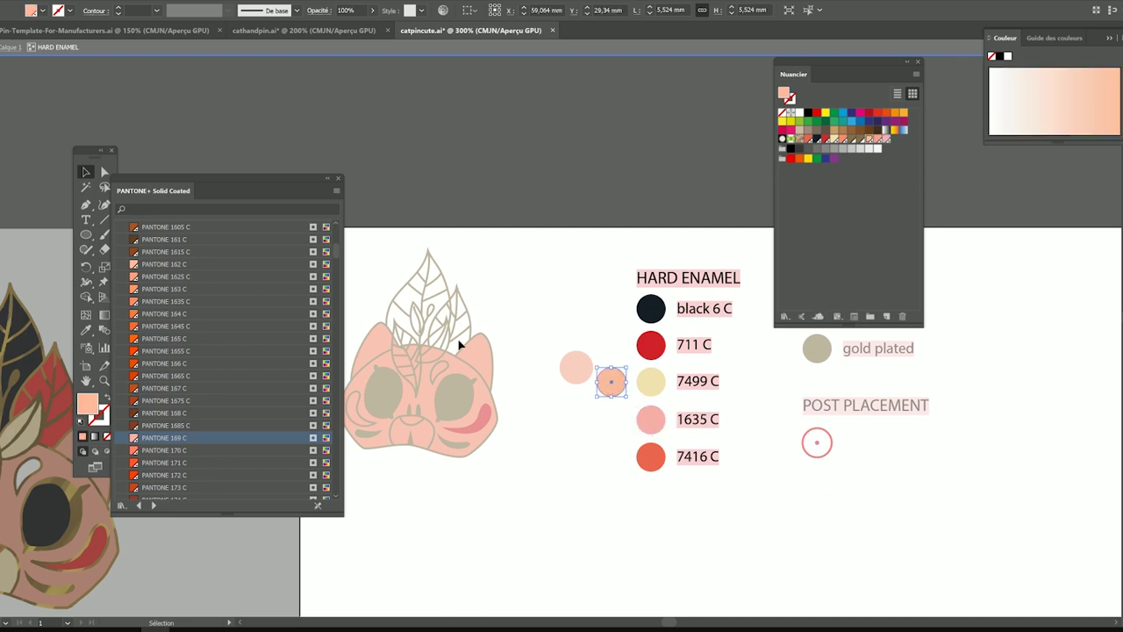
{"action": "key", "text": "Delete"}
Set the fourth enamel circle to a light coral Pantone labelled 1625 C and fill the head with it
{"action": "left_click", "coordinate": [651, 416]}
{"action": "left_click", "coordinate": [207, 265]}
{"action": "left_click_drag", "start_coordinate": [651, 420], "coordinate": [603, 421]}
{"action": "left_click", "coordinate": [233, 302]}
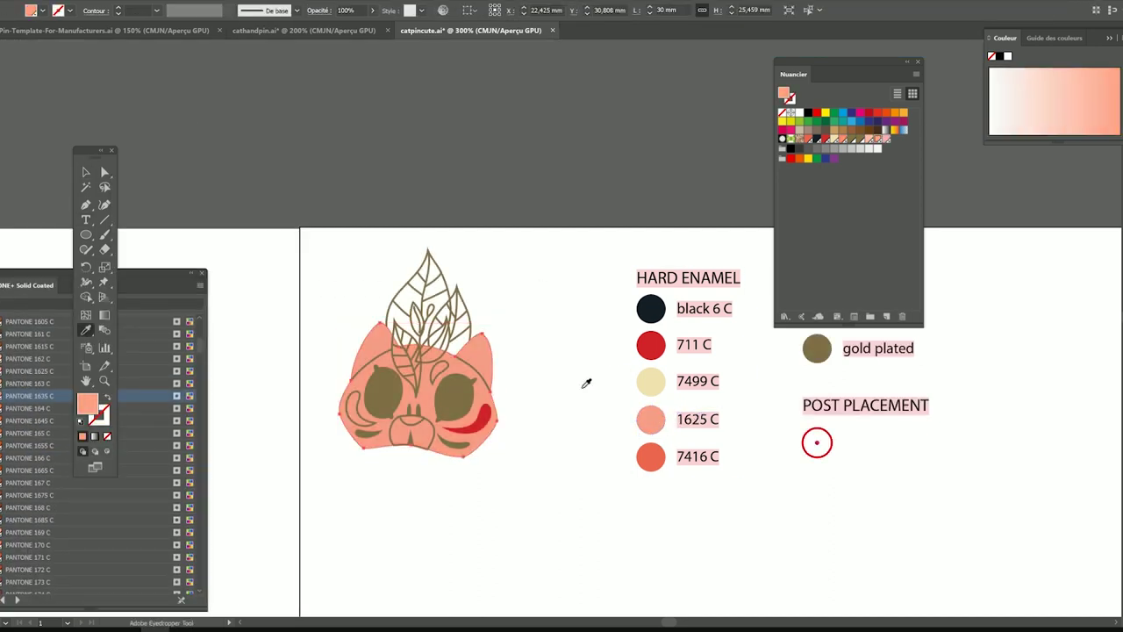
Give the head a gold outline and copy the right cheek stripe's red fill onto the left cheek stripe
{"action": "left_click", "coordinate": [860, 139]}
{"action": "left_click", "coordinate": [509, 374]}
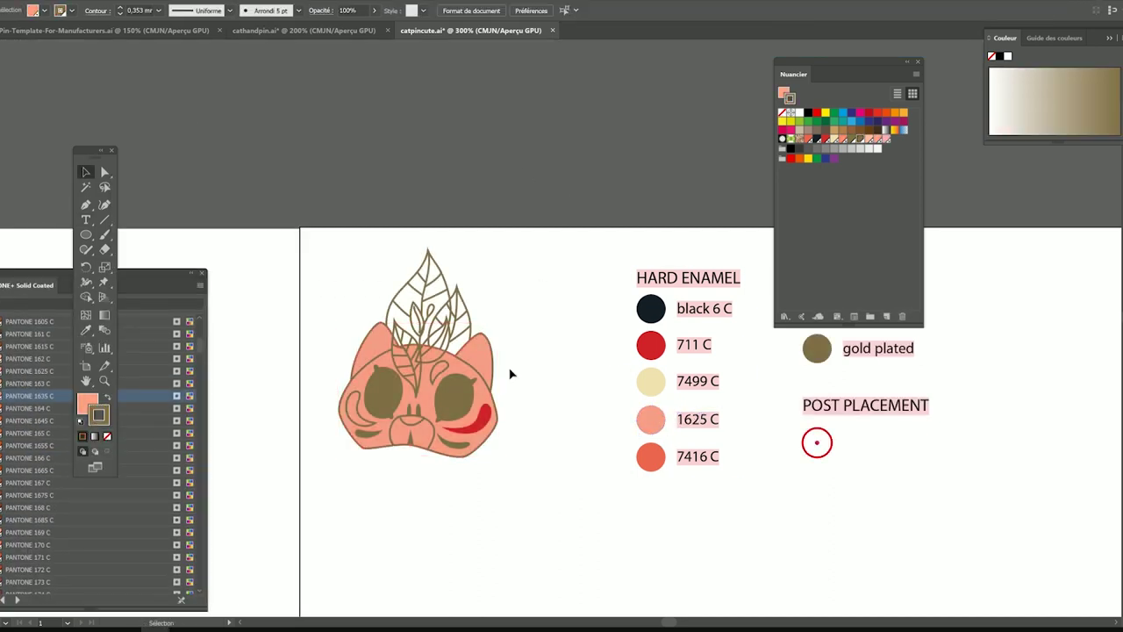
{"action": "left_click", "coordinate": [481, 421]}
{"action": "key", "text": "i"}
{"action": "left_click", "coordinate": [355, 403], "text": "alt"}
Colour the tall back leaf black 6 C and the shorter back leaf red 711 C, both with gold outlines
{"action": "left_click", "coordinate": [428, 256]}
{"action": "left_click", "coordinate": [651, 309]}
{"action": "left_click", "coordinate": [860, 138]}
Fill both pupils with the black sampled from the black 6 C circle
{"action": "left_click", "coordinate": [455, 401]}
{"action": "key", "text": "i"}
{"action": "left_click", "coordinate": [651, 308]}
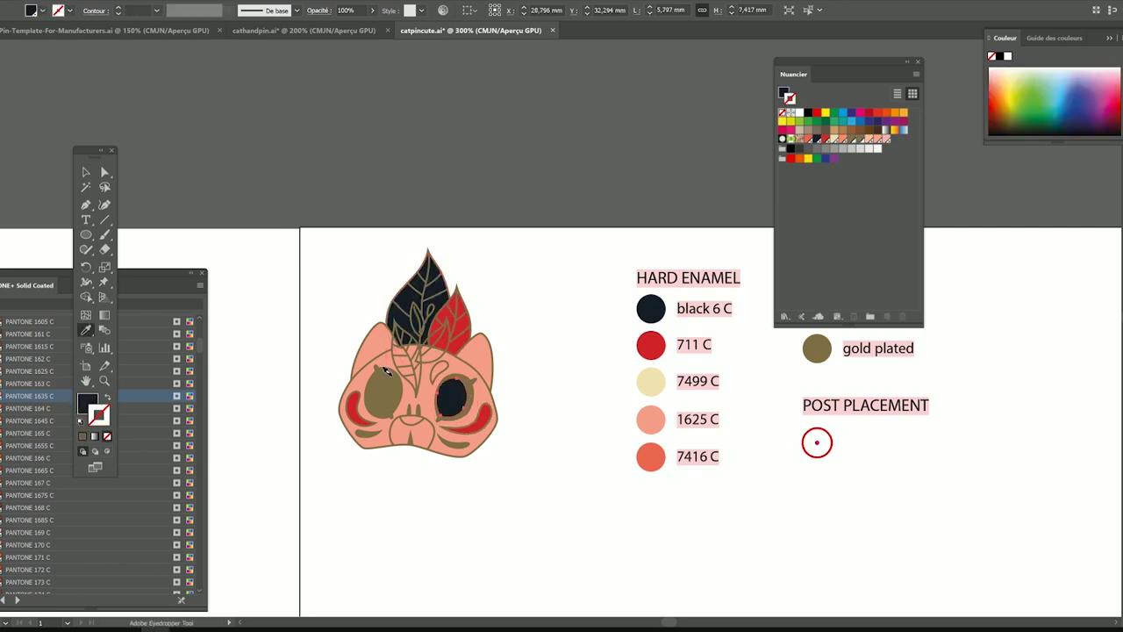
{"action": "left_click", "coordinate": [384, 395]}
{"action": "left_click", "coordinate": [651, 309]}
Fill the muzzle and the front leaves with the cream sampled from the 7499 C circle
{"action": "left_click", "coordinate": [435, 432]}
{"action": "left_click", "coordinate": [423, 433]}
{"action": "left_click", "coordinate": [651, 382]}
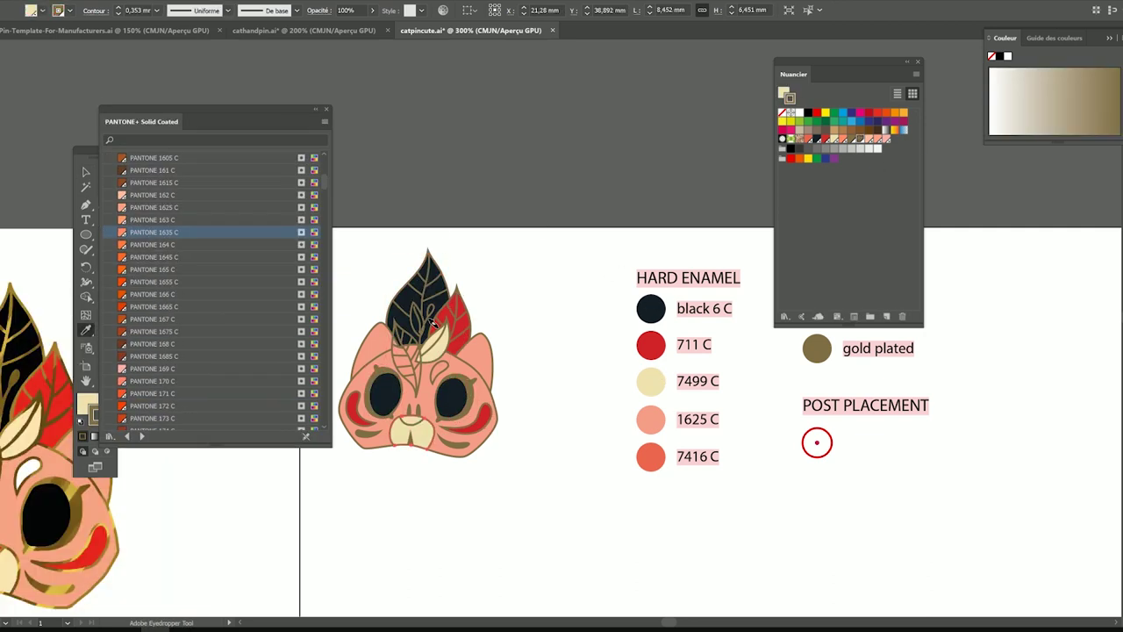
{"action": "left_click", "coordinate": [417, 321]}
Isolate the enamel legend and recolour its 7416 C circle to a white fill with a black outline
{"action": "left_click_drag", "start_coordinate": [324, 291], "coordinate": [324, 160]}
{"action": "left_click", "coordinate": [660, 458]}
{"action": "double_click", "coordinate": [660, 458]}
{"action": "left_click", "coordinate": [696, 457]}
{"action": "left_click", "coordinate": [650, 463]}
{"action": "key", "text": "shift+x"}
{"action": "left_click", "coordinate": [791, 148]}
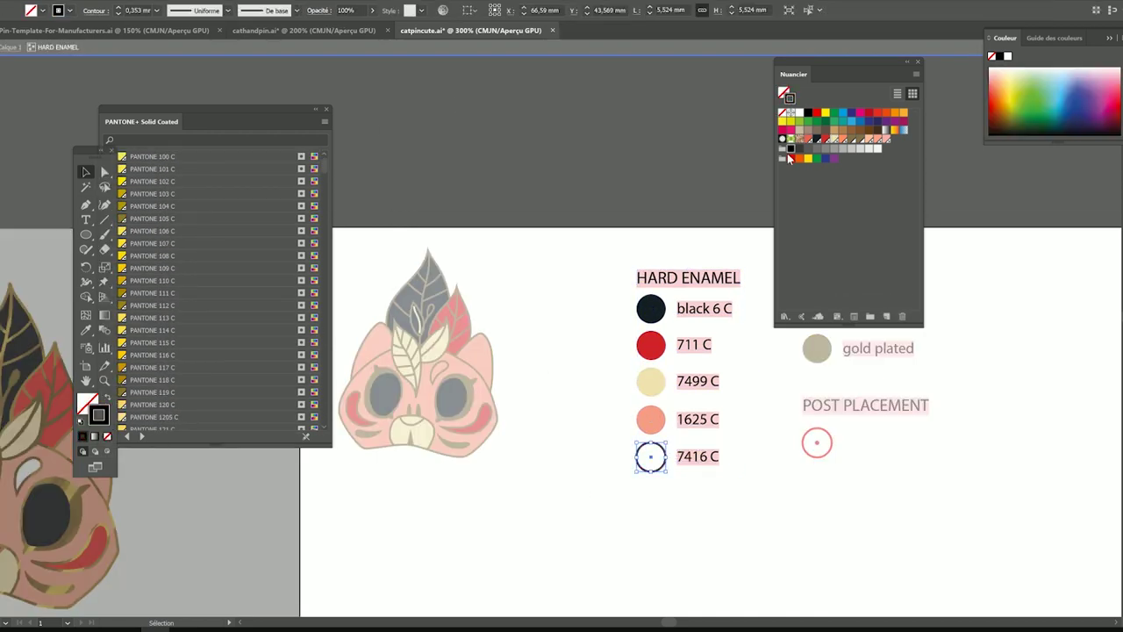
{"action": "left_click", "coordinate": [877, 149]}
Change the last enamel label to WHITE and leave the legend group
{"action": "key", "text": "t"}
{"action": "triple_click", "coordinate": [699, 457]}
{"action": "type", "text": "WHITE"}
{"action": "double_click", "coordinate": [493, 370], "text": "ctrl"}
{"action": "key", "text": "v"}
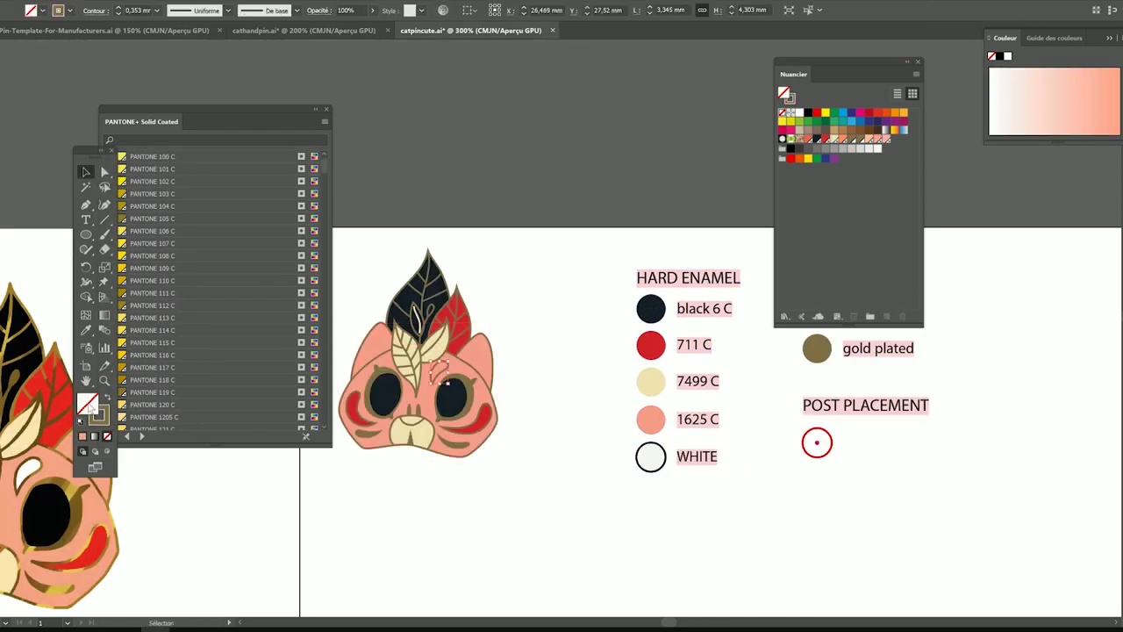
Colour the forehead drop white and give the slim leaf's highlight line a white stroke with a tapered width profile
{"action": "left_click", "coordinate": [417, 318]}
{"action": "left_click", "coordinate": [1122, 144]}
{"action": "left_click", "coordinate": [1089, 317]}
{"action": "left_click", "coordinate": [1080, 340]}
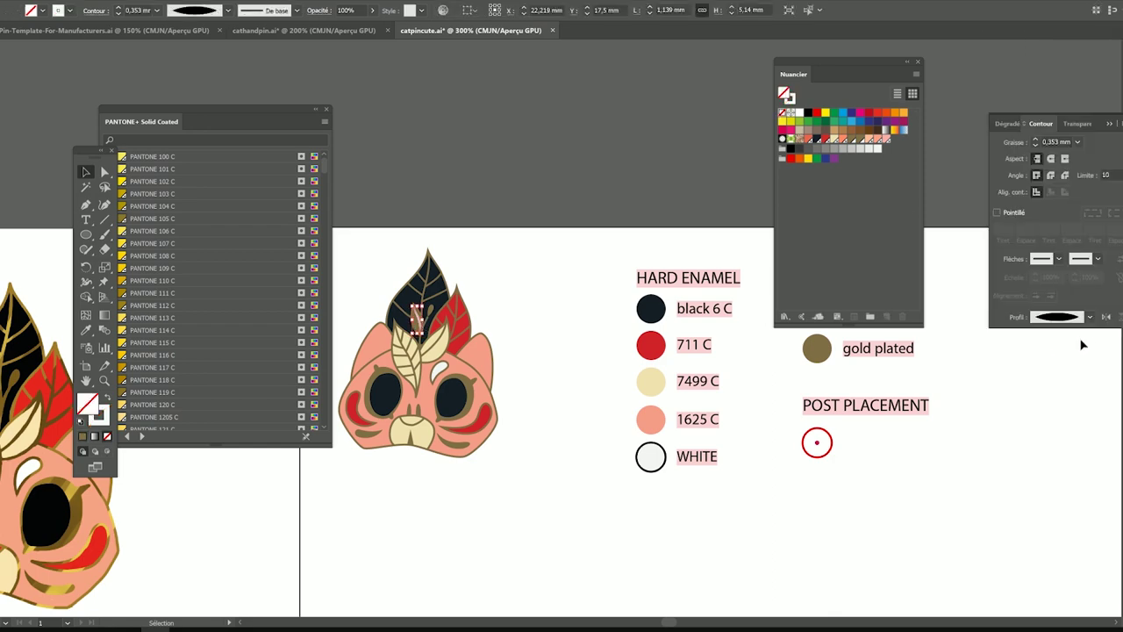
Fill the slim central leaf with gold sampled from the pin outline and close the Pantone library
{"action": "key", "text": "i"}
{"action": "left_click", "coordinate": [458, 446]}
{"action": "left_click", "coordinate": [104, 421]}
{"action": "left_click", "coordinate": [82, 436]}
{"action": "left_click", "coordinate": [86, 172]}
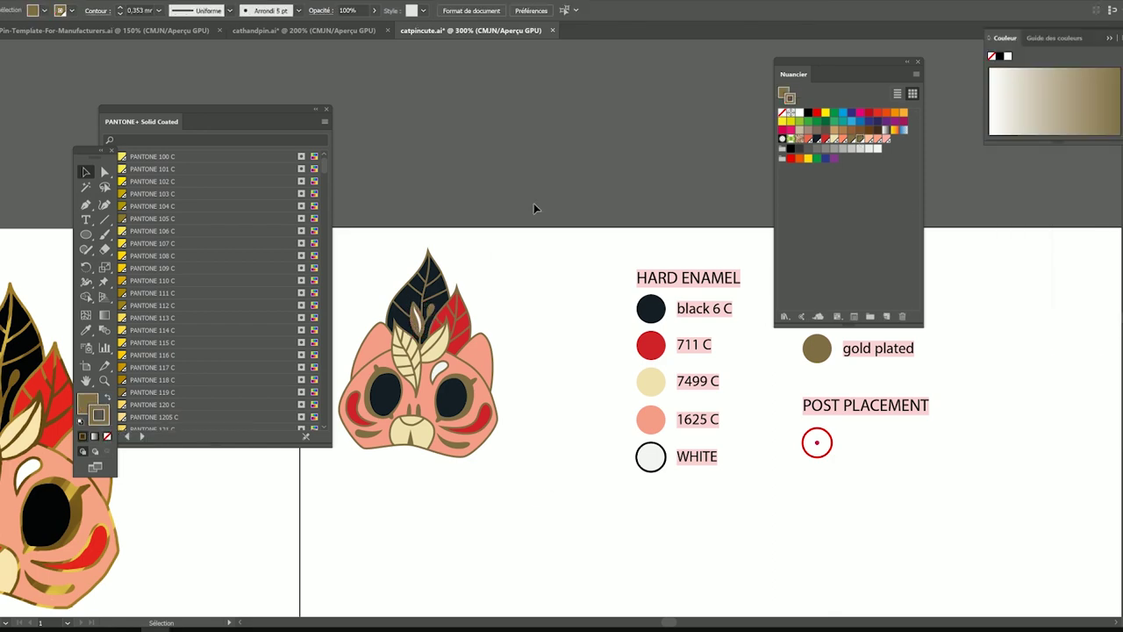
{"action": "left_click", "coordinate": [416, 417]}
{"action": "left_click", "coordinate": [326, 110]}
{"action": "left_click", "coordinate": [703, 518]}
Isolate the left front leaf and cut its right half along the midrib as a separate shape with Pathfinder Intersect
{"action": "double_click", "coordinate": [419, 348]}
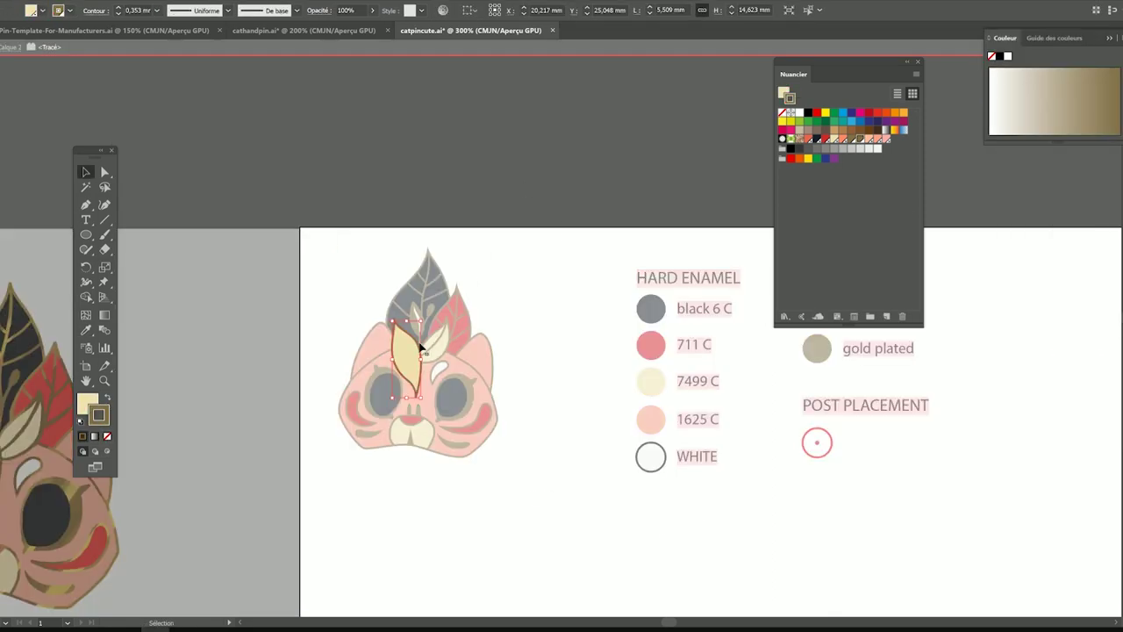
{"action": "key", "text": "ctrl+y"}
{"action": "key", "text": "ctrl+plus"}
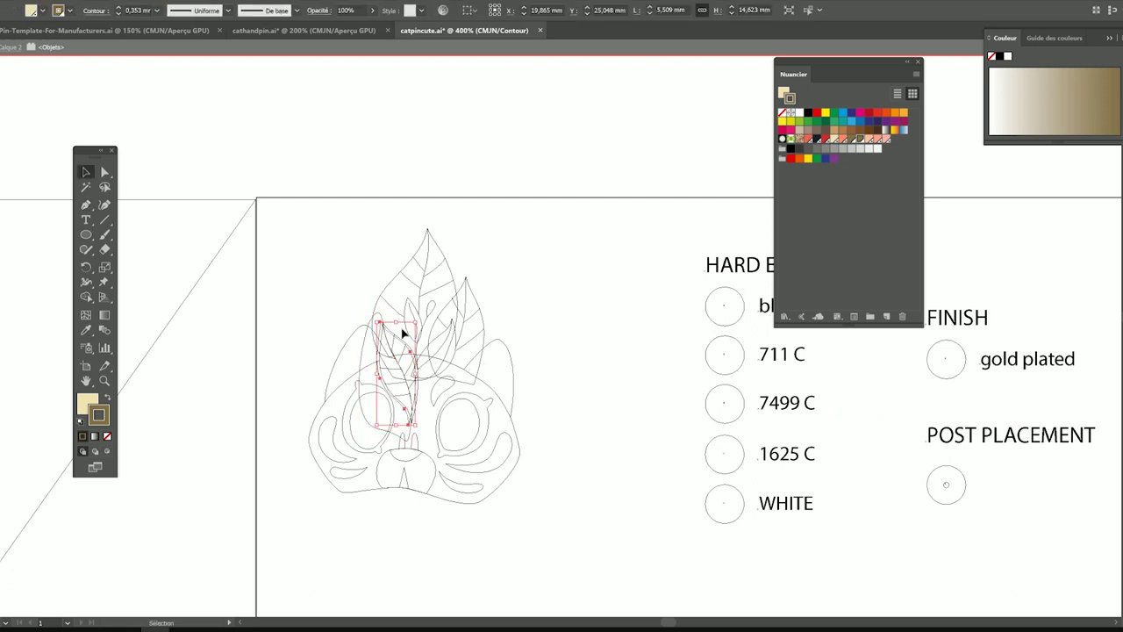
{"action": "key", "text": "Right"}
{"action": "left_click", "coordinate": [380, 317], "text": "shift"}
{"action": "key", "text": "ctrl+shift+F9"}
{"action": "left_click", "coordinate": [1044, 463]}
{"action": "key", "text": "ctrl+y"}
{"action": "left_click", "coordinate": [571, 306]}
{"action": "key", "text": "ctrl+minus"}
{"action": "left_click", "coordinate": [432, 358]}
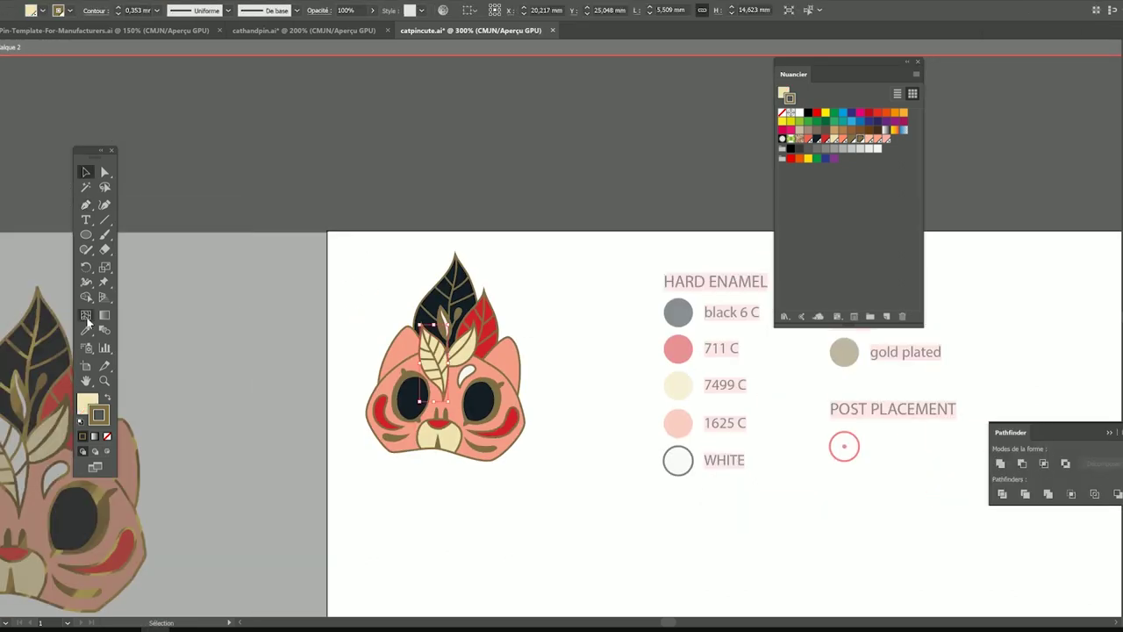
Fill the right half of the left front leaf with white sampled from the forehead drop
{"action": "left_click", "coordinate": [86, 330]}
{"action": "left_click", "coordinate": [466, 376]}
{"action": "key", "text": "v"}
{"action": "left_click", "coordinate": [585, 231]}
{"action": "left_click", "coordinate": [489, 306]}
{"action": "left_click", "coordinate": [563, 271]}
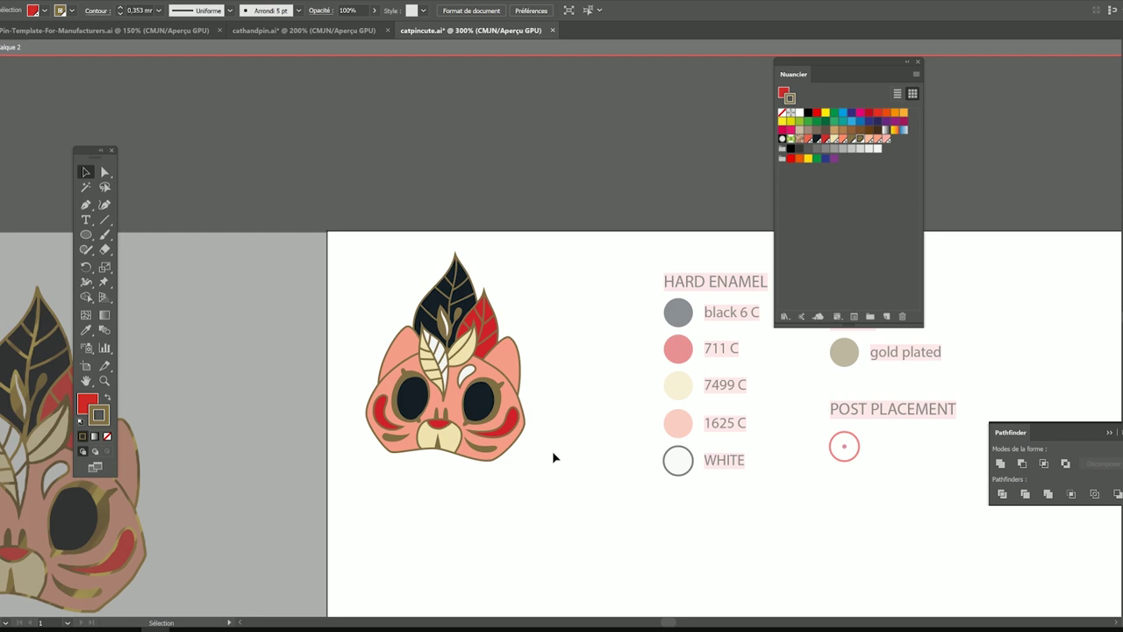
Thin a vein on the tall black leaf to a 0.25 mm stroke and copy that style to veins on the red and cream leaves
{"action": "double_click", "coordinate": [568, 495]}
{"action": "left_click", "coordinate": [463, 279]}
{"action": "left_click", "coordinate": [158, 10]}
{"action": "left_click", "coordinate": [185, 46]}
{"action": "key", "text": "i"}
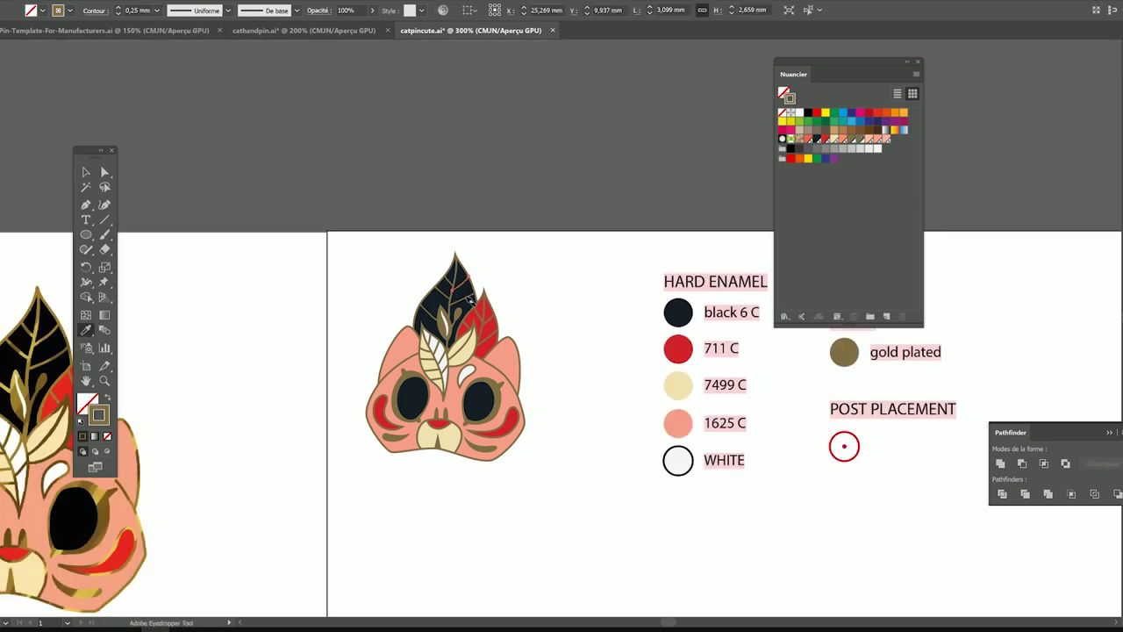
{"action": "left_click", "coordinate": [482, 334], "text": "alt"}
{"action": "left_click", "coordinate": [423, 353], "text": "alt"}
{"action": "left_click", "coordinate": [474, 336], "text": "alt"}
Set the outlines of the white forehead drop and the left red cheek marking to a 0.25 mm stroke
{"action": "key", "text": "v"}
{"action": "left_click", "coordinate": [467, 375]}
{"action": "left_click", "coordinate": [158, 10]}
{"action": "left_click", "coordinate": [186, 45]}
{"action": "left_click", "coordinate": [381, 412]}
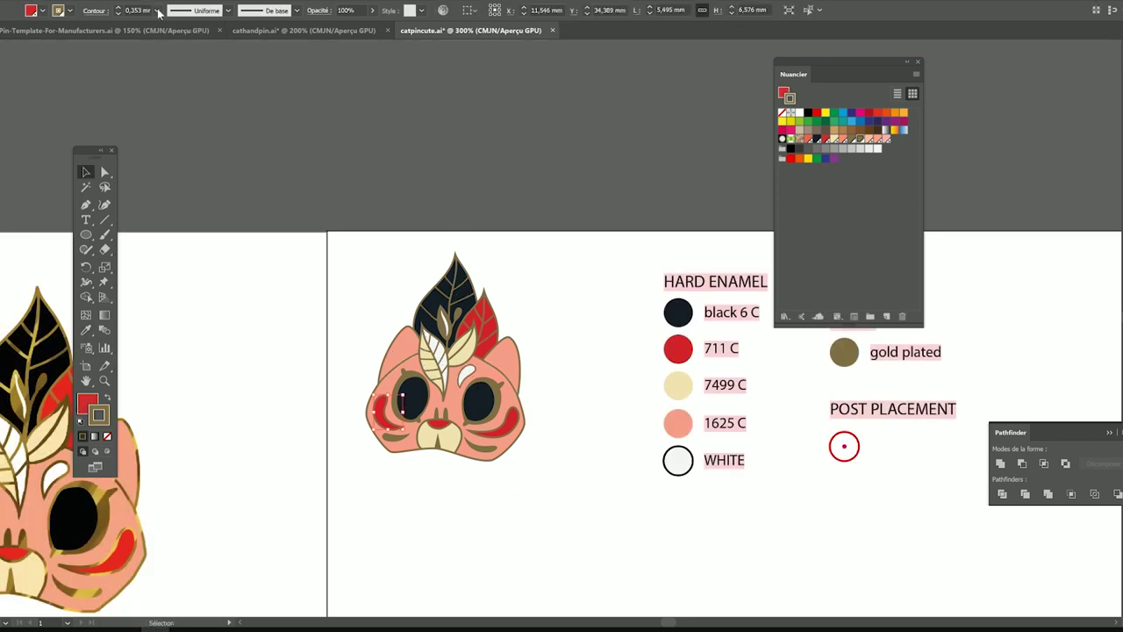
{"action": "left_click", "coordinate": [569, 467]}
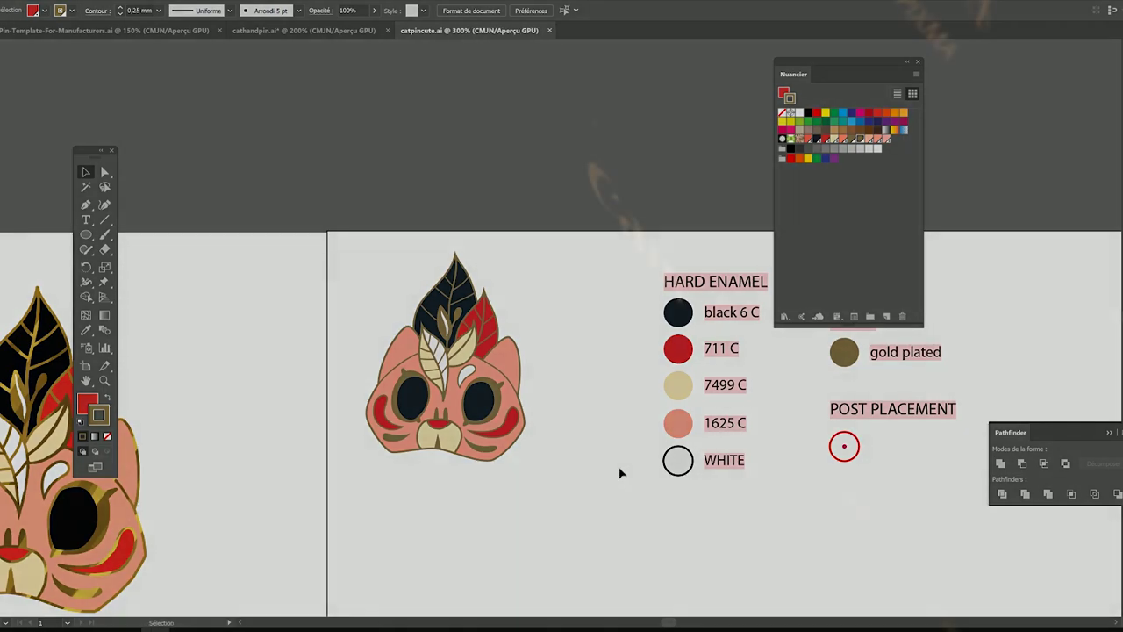